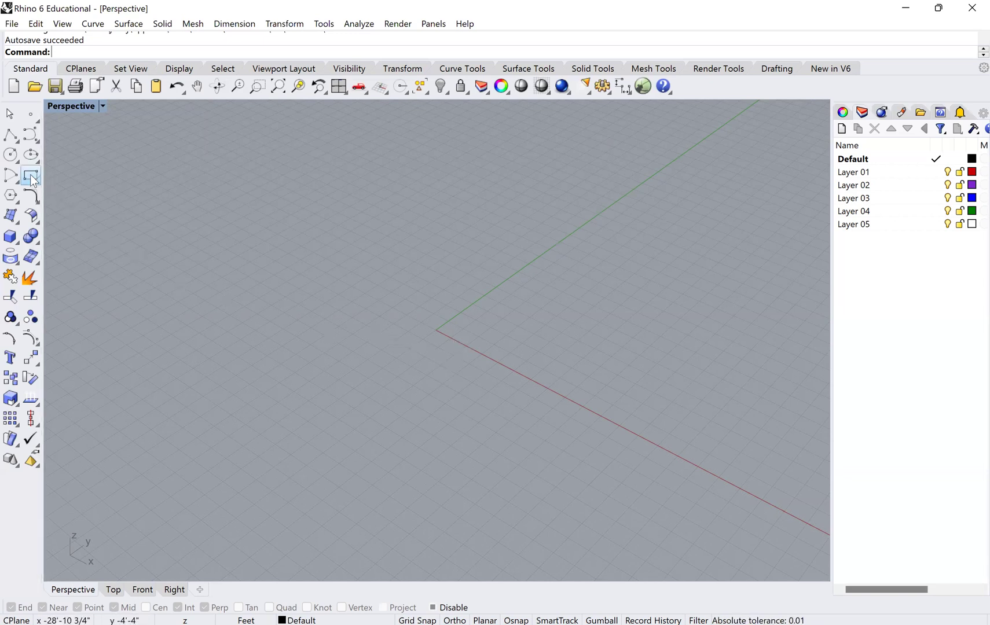
Step: Draw the first square rectangle from the origin to its opposite corner, then orbit the view
left_click(433, 334)
left_click(582, 303)
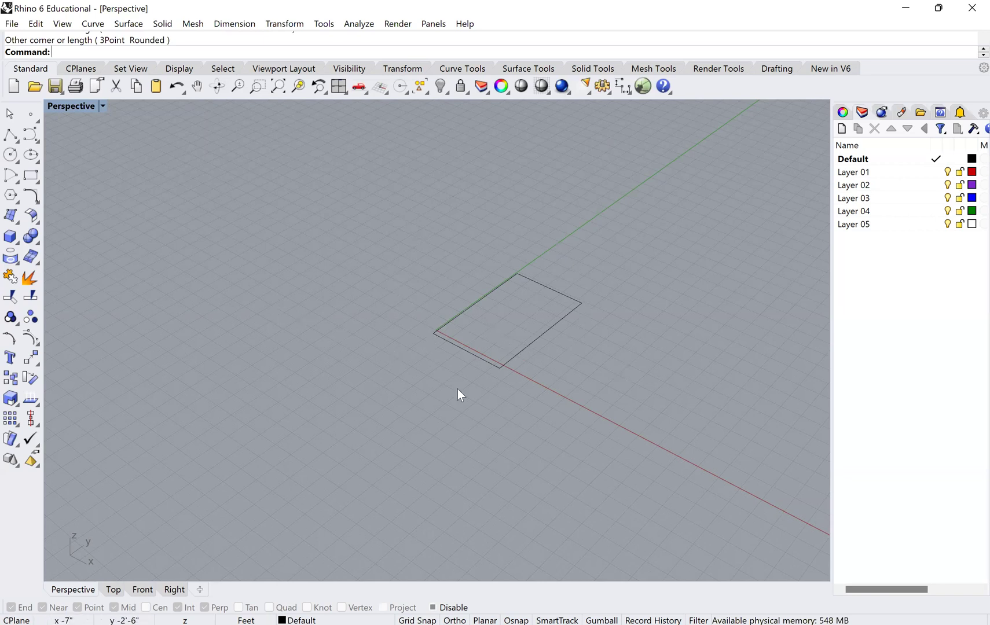
right_click_drag(457, 395, 449, 370)
right_click_drag(554, 402, 520, 397)
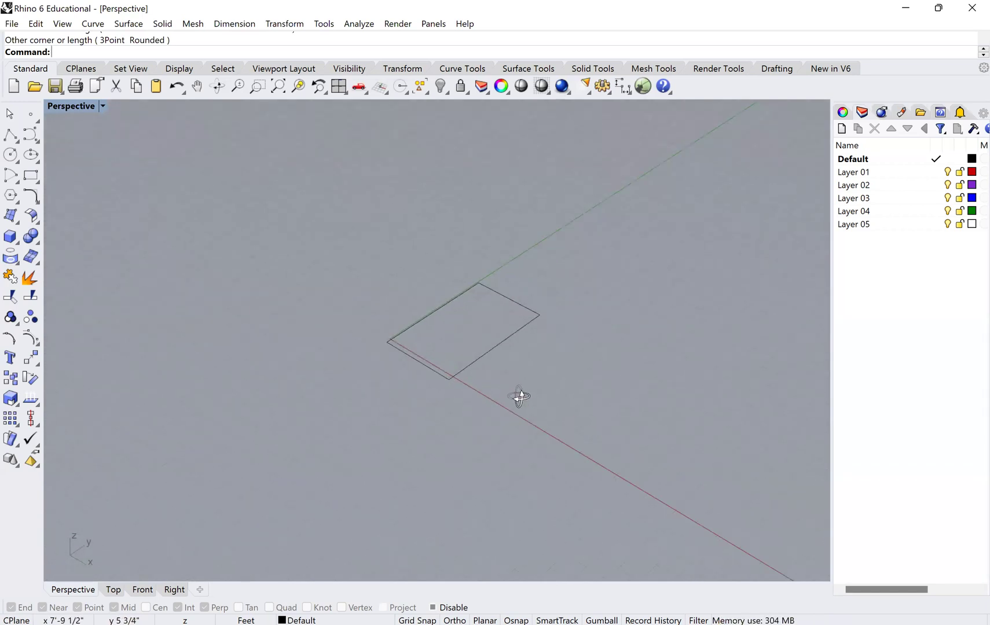
Step: Draw a second square rectangle in front of the first and recentre the view on both
left_click(31, 175)
left_click(395, 394)
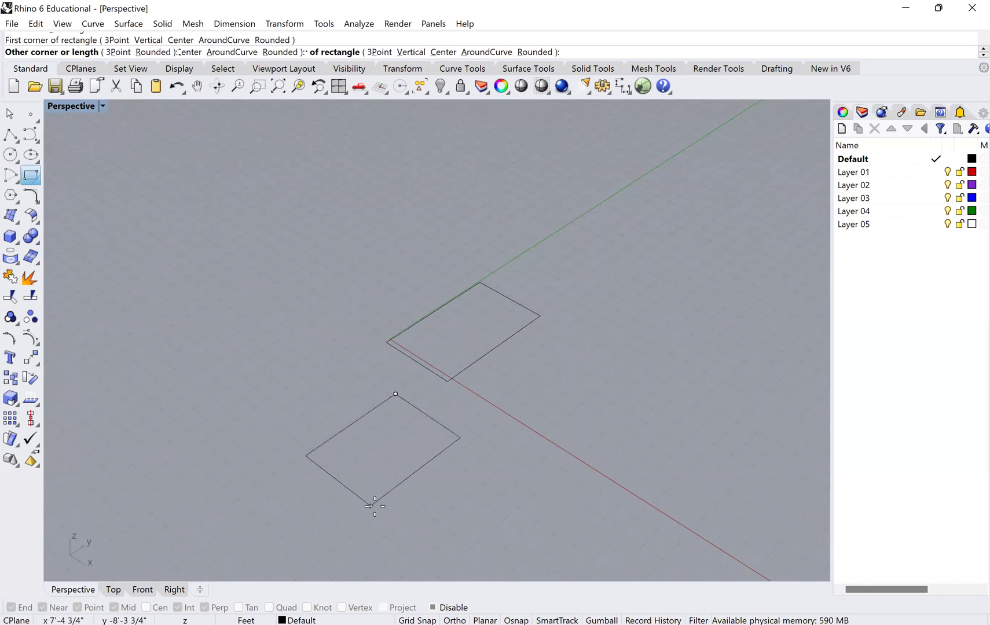
left_click(376, 498)
right_click_drag(486, 399, 480, 386)
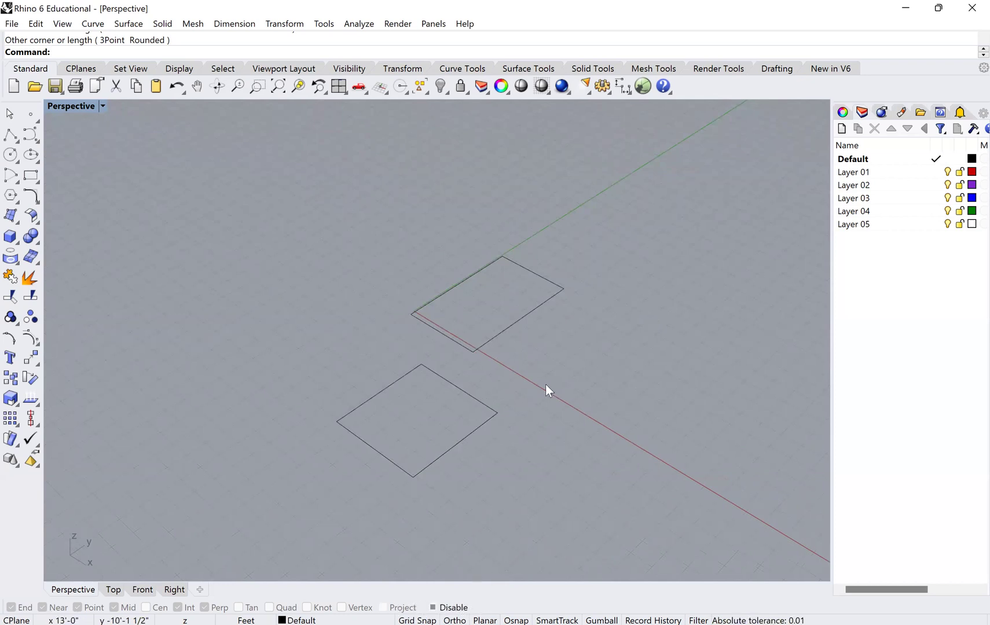
Step: Draw a polyline from the first rectangle's near corner to the second rectangle's top corner
left_click(10, 134)
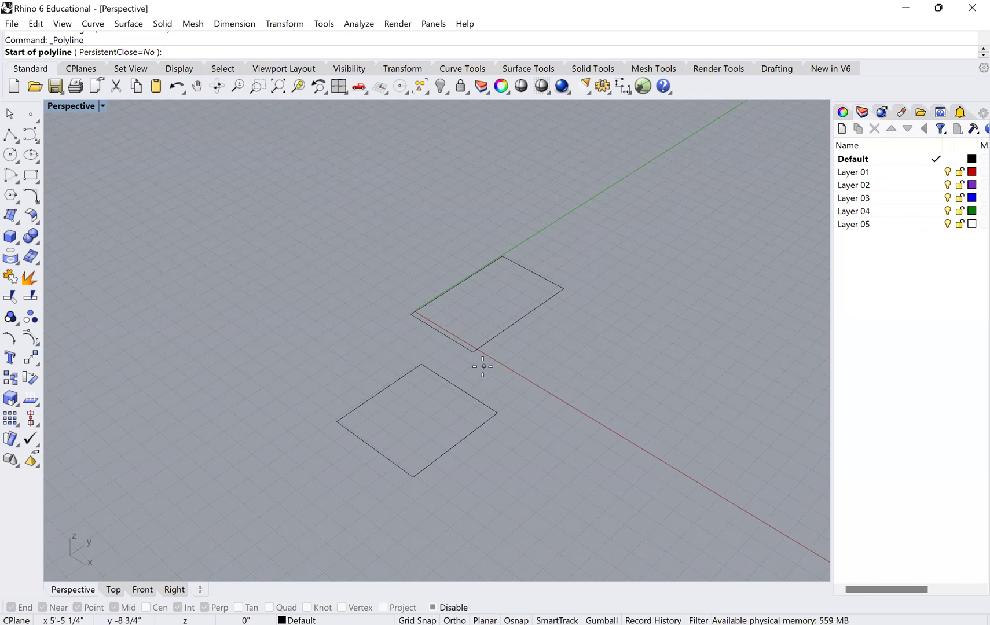
scroll(482, 367, "up", 2)
scroll(482, 367, "up", 1)
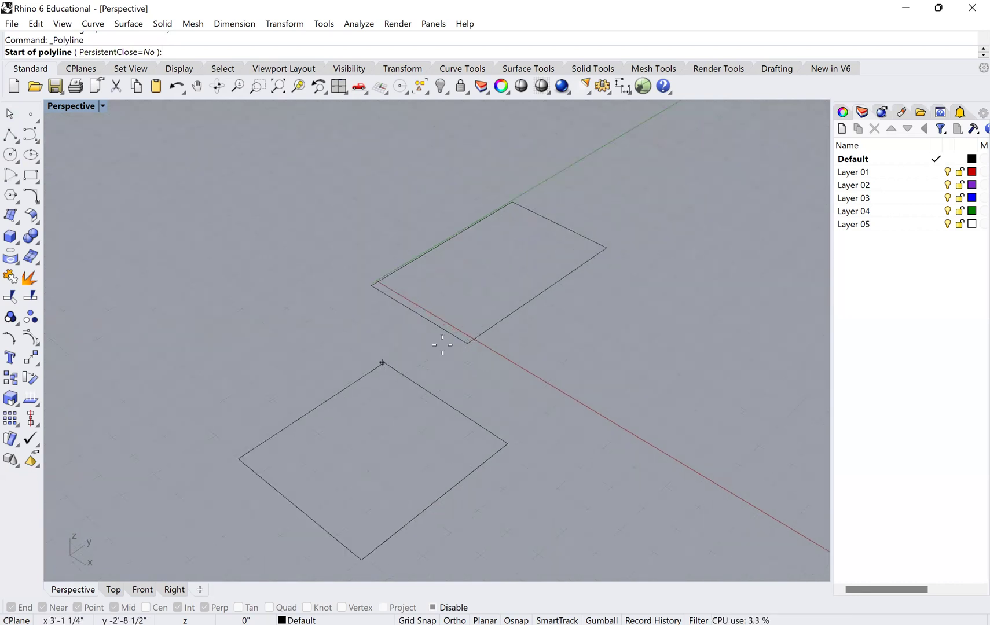
scroll(464, 351, "up", 1)
scroll(512, 355, "up", 4)
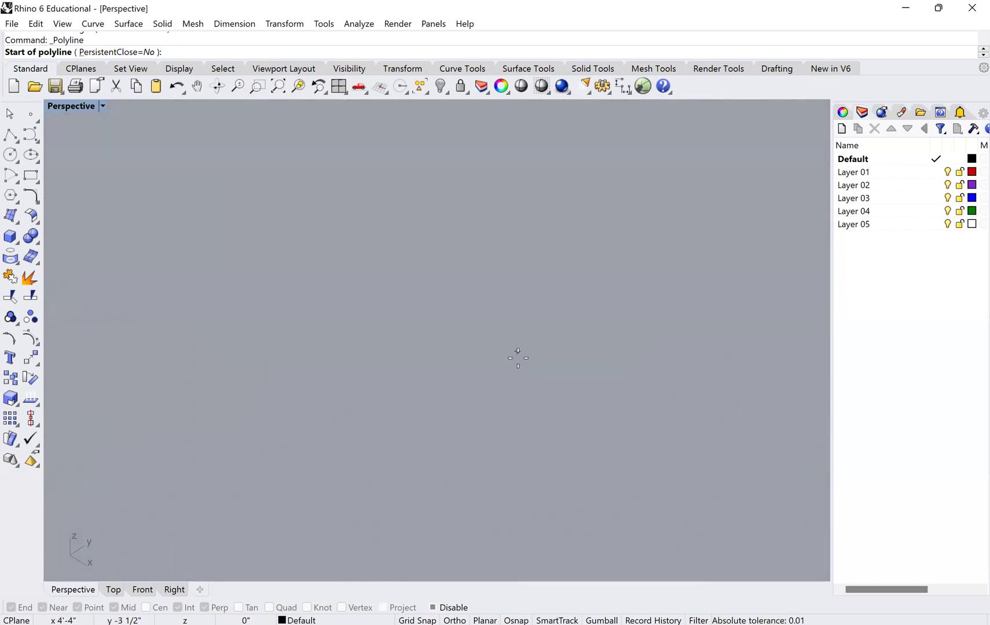
left_click(541, 428)
scroll(496, 422, "down", 3)
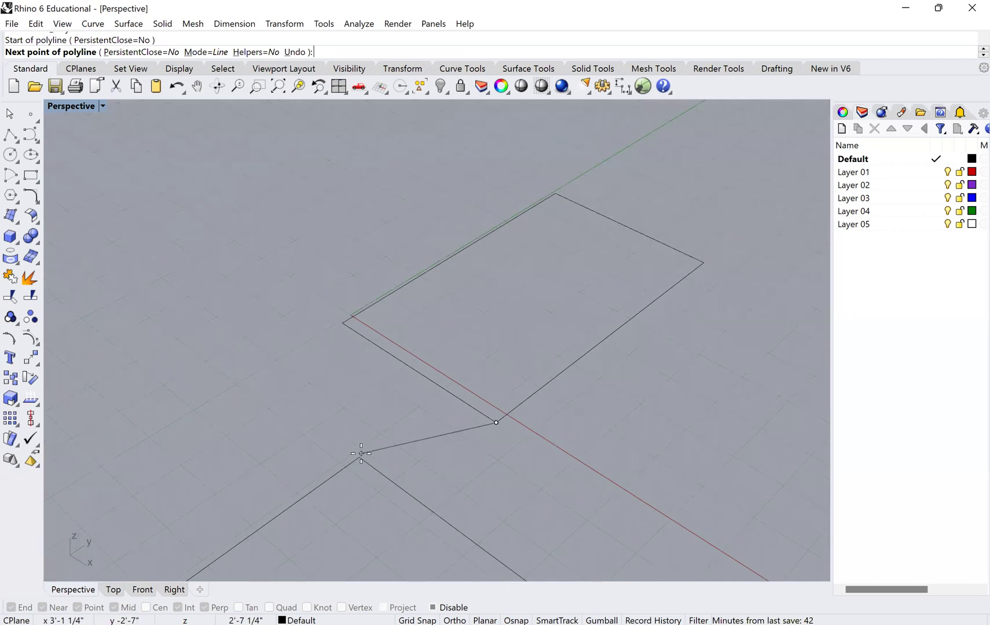
scroll(361, 461, "up", 5)
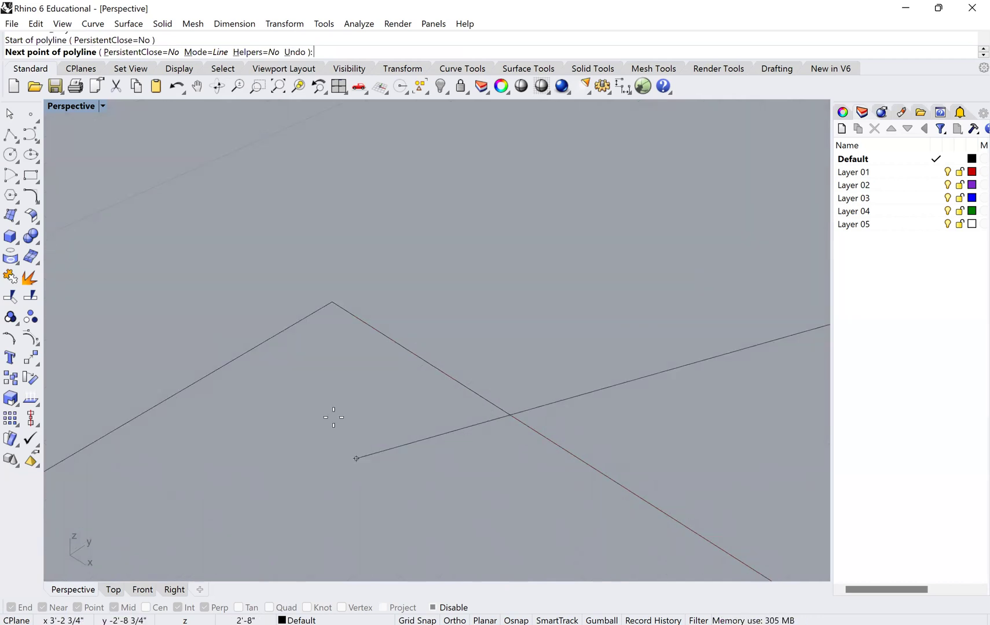
scroll(332, 302, "down", 5)
scroll(335, 304, "up", 5)
left_click(334, 310)
key("Return")
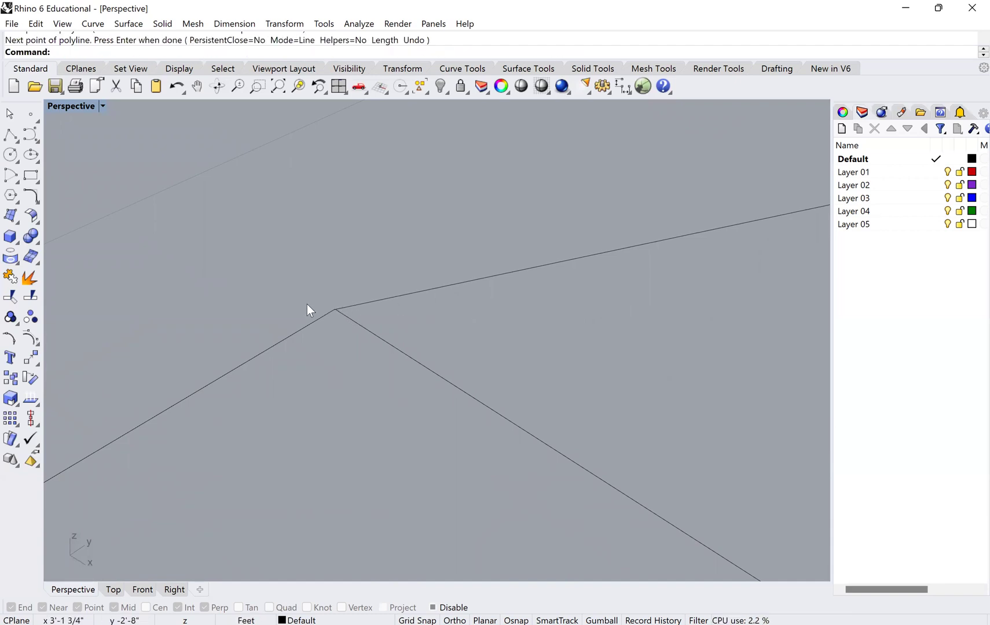
Step: Zoom Window into the joint where the connecting line meets the rectangle corners
left_click_drag(297, 277, 410, 358)
left_click(257, 86)
left_click_drag(304, 256, 394, 370)
scroll(332, 282, "up", 2)
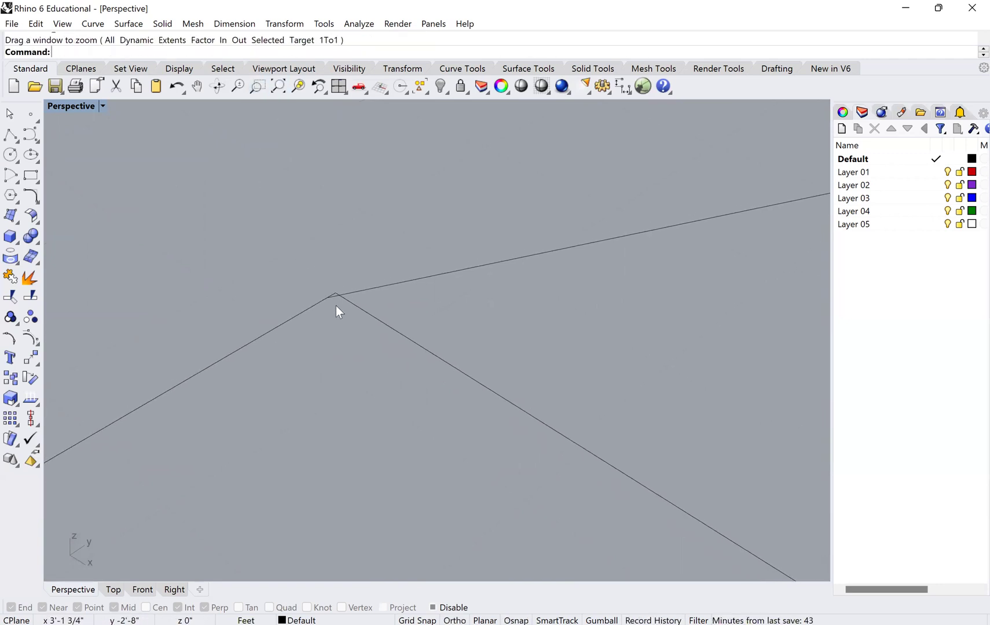
scroll(334, 299, "up", 1)
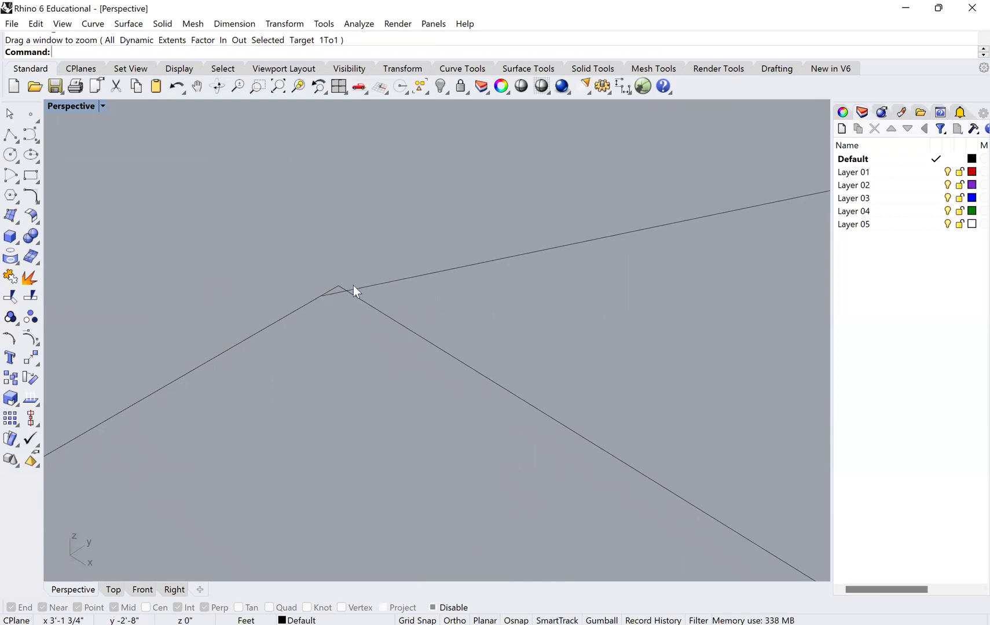
scroll(354, 294, "down", 3)
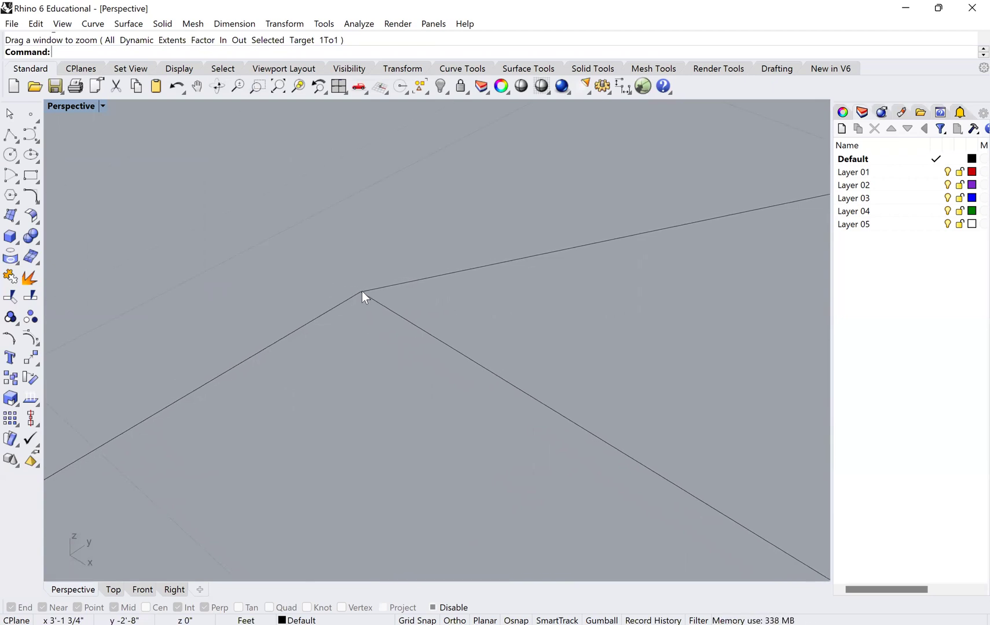
scroll(362, 292, "down", 2)
scroll(497, 279, "up", 3)
scroll(502, 259, "up", 4)
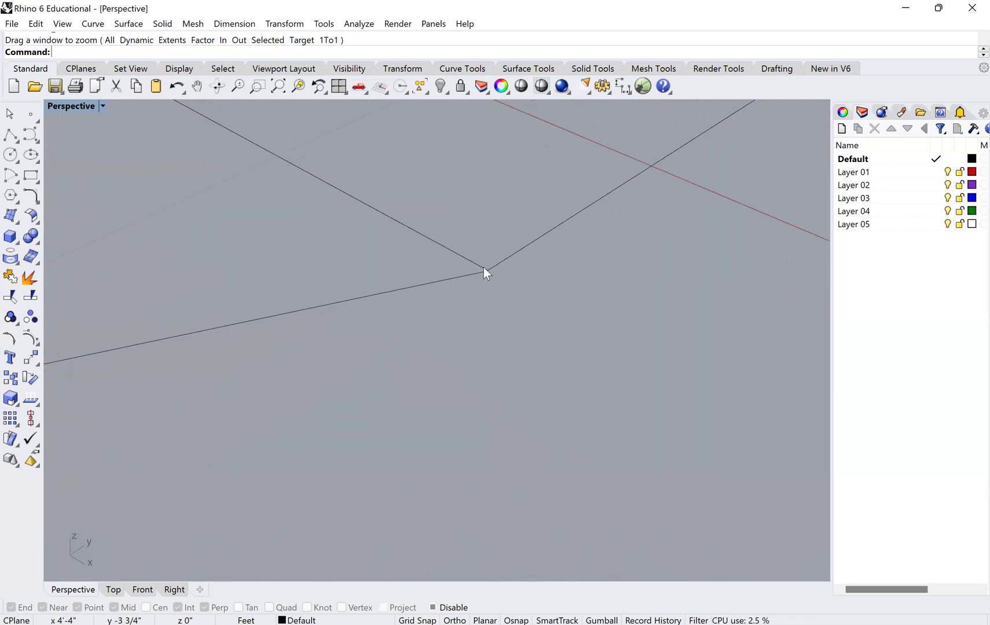
Step: Zoom tightly on the line's apex, then crossing-select the connecting line for removal
left_click(257, 86)
left_click_drag(443, 209, 523, 299)
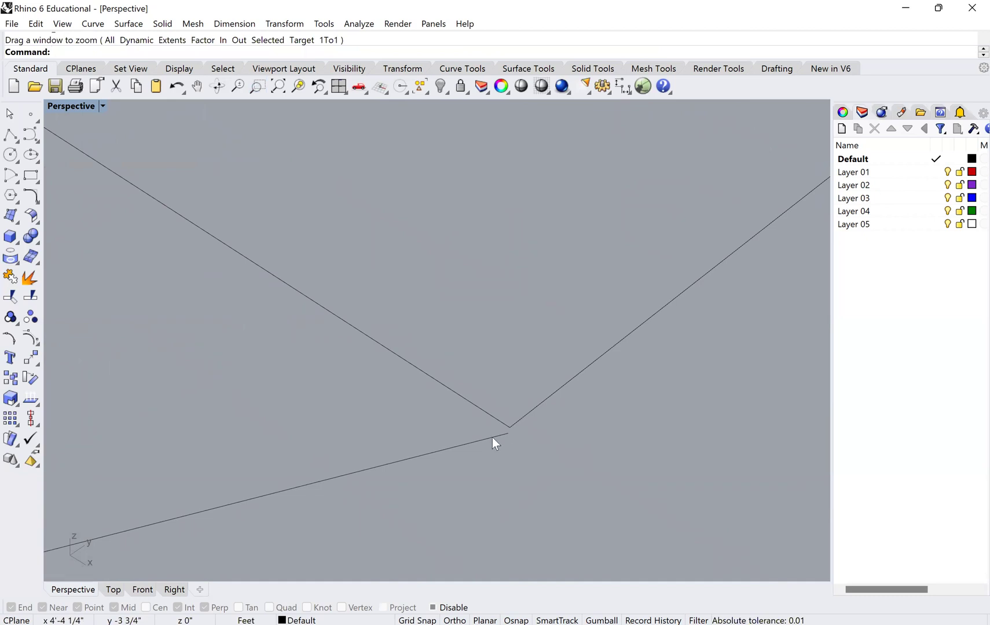
scroll(505, 414, "down", 5)
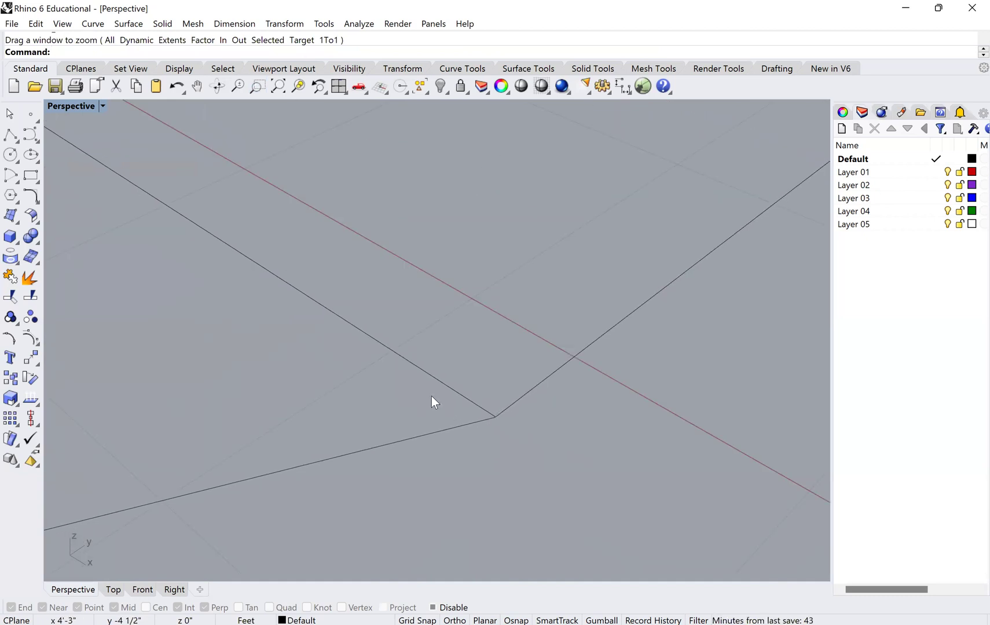
scroll(421, 382, "down", 3)
scroll(411, 367, "up", 1)
scroll(458, 373, "down", 2)
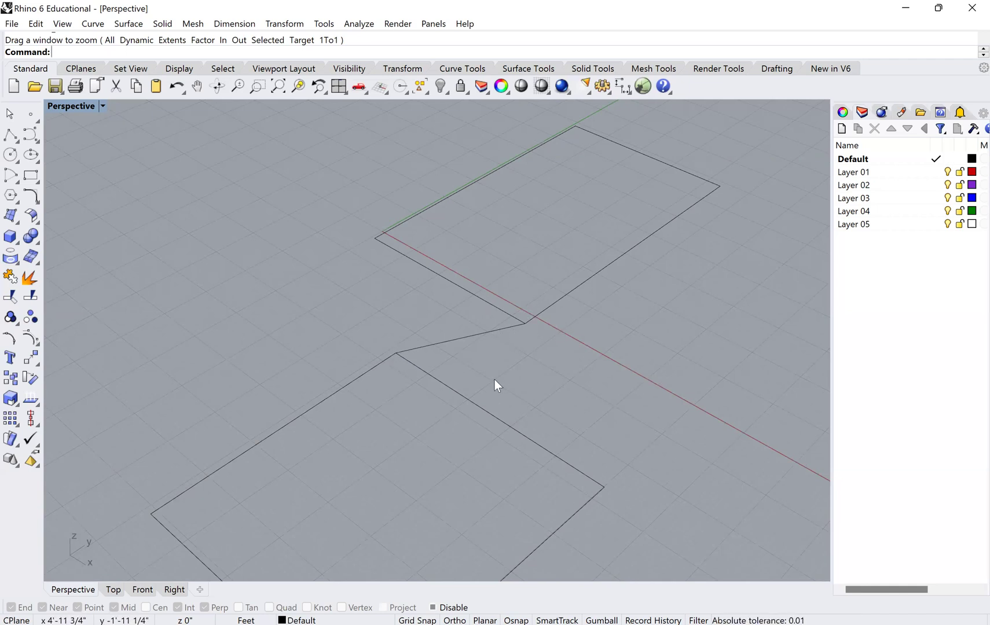
scroll(417, 336, "up", 3)
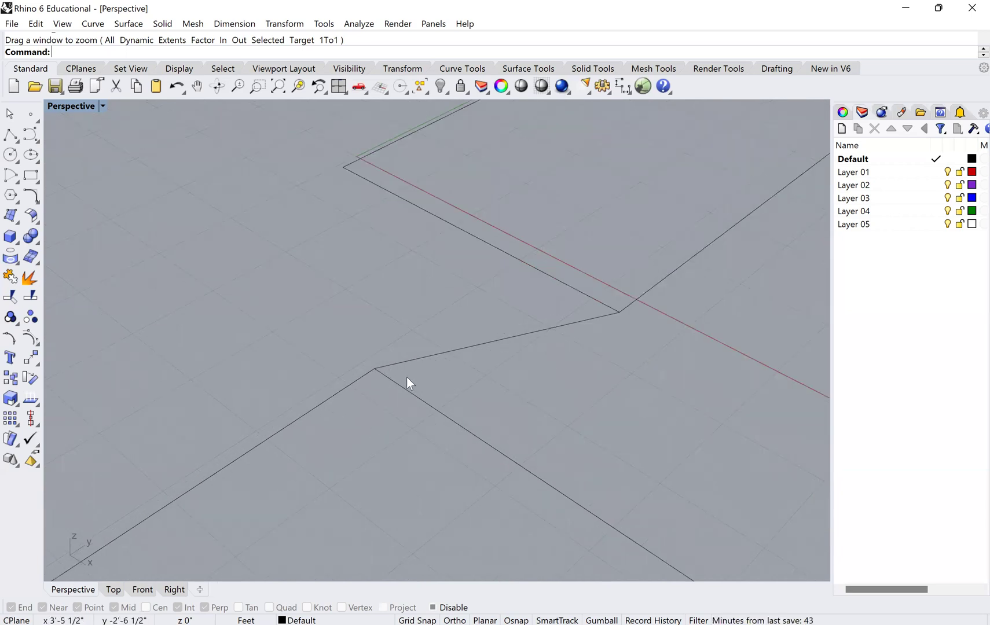
left_click_drag(519, 365, 456, 332)
key("Delete")
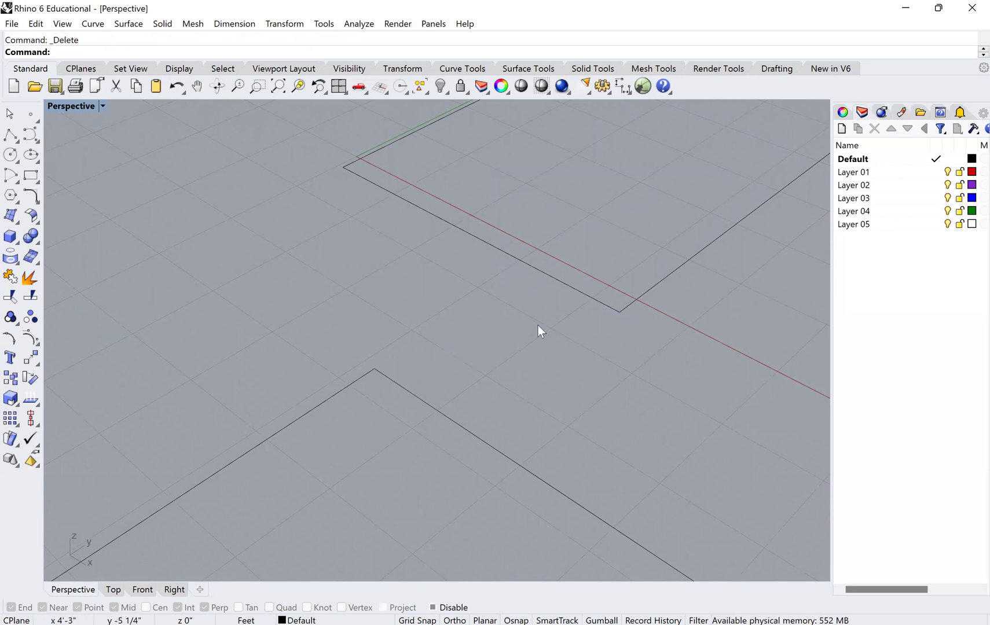
scroll(452, 350, "down", 5)
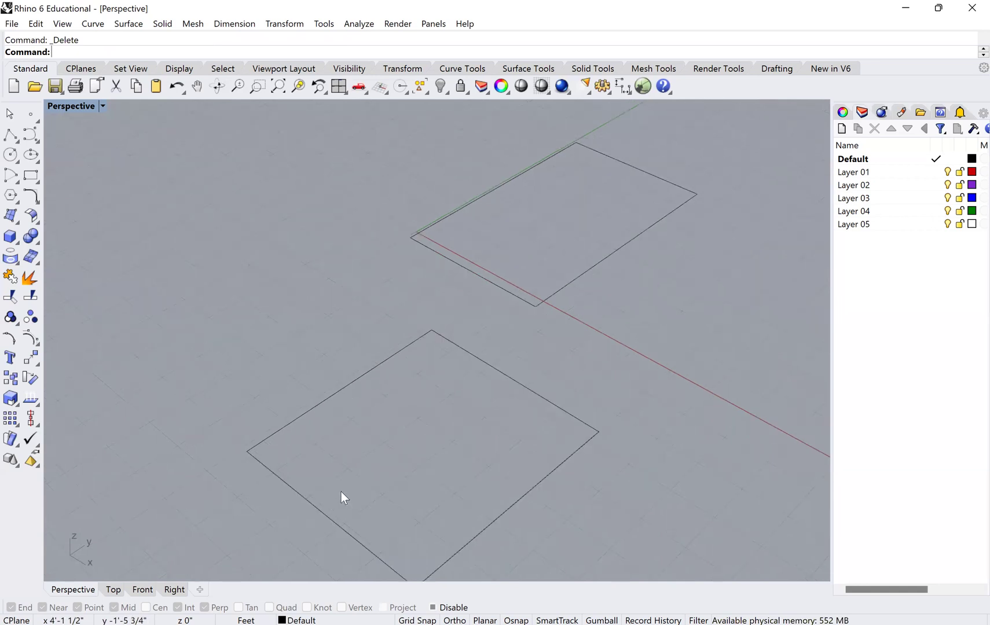
right_click_drag(413, 475, 424, 486)
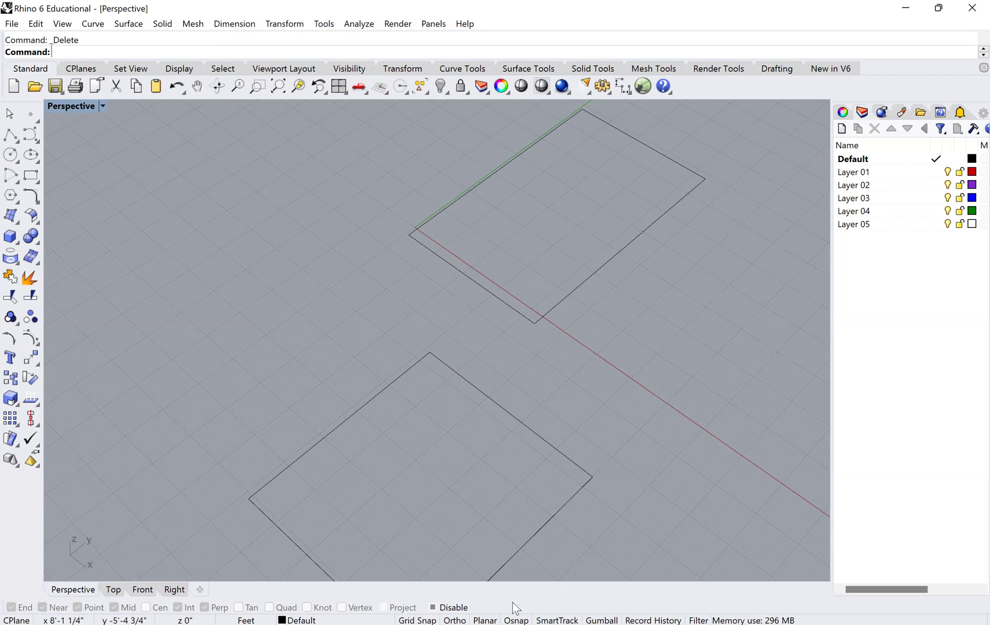
Step: Re-enable object snaps with F3 and add the Point snap to End, Near, Mid, Int, Perp
key("F3")
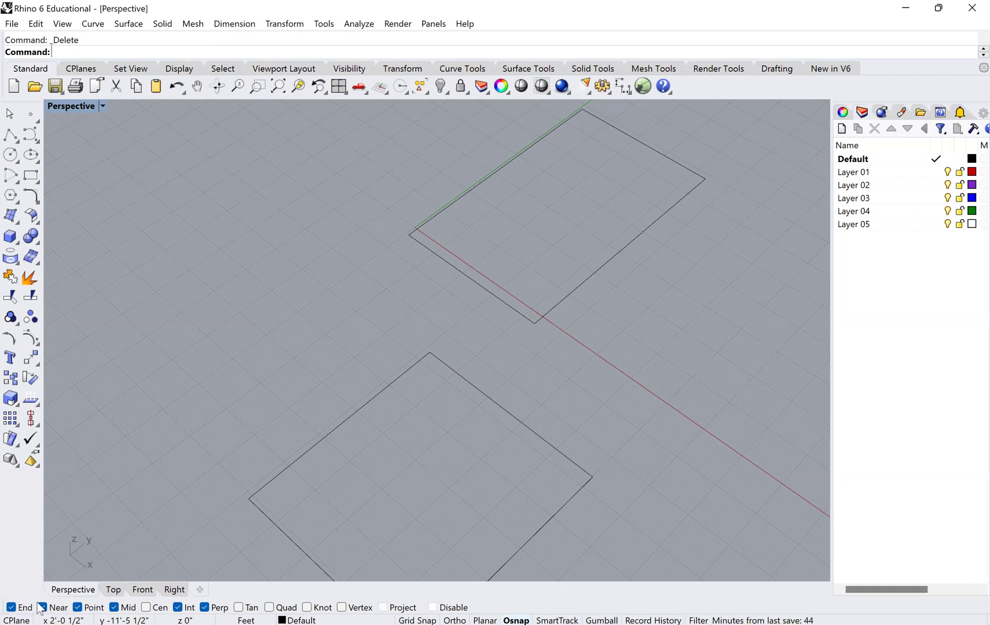
left_click(77, 607)
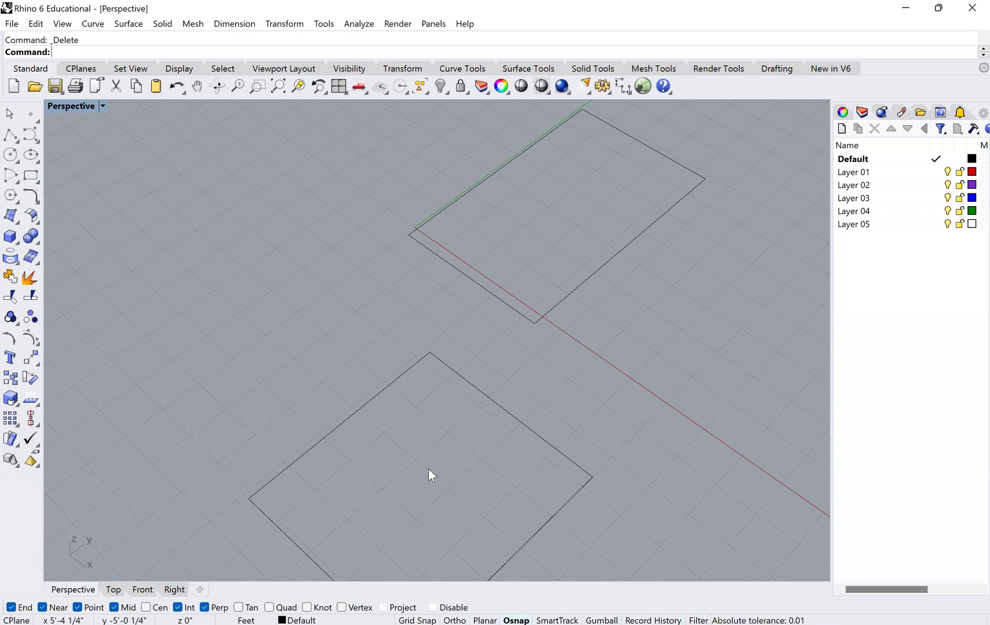
right_click_drag(428, 470, 405, 457)
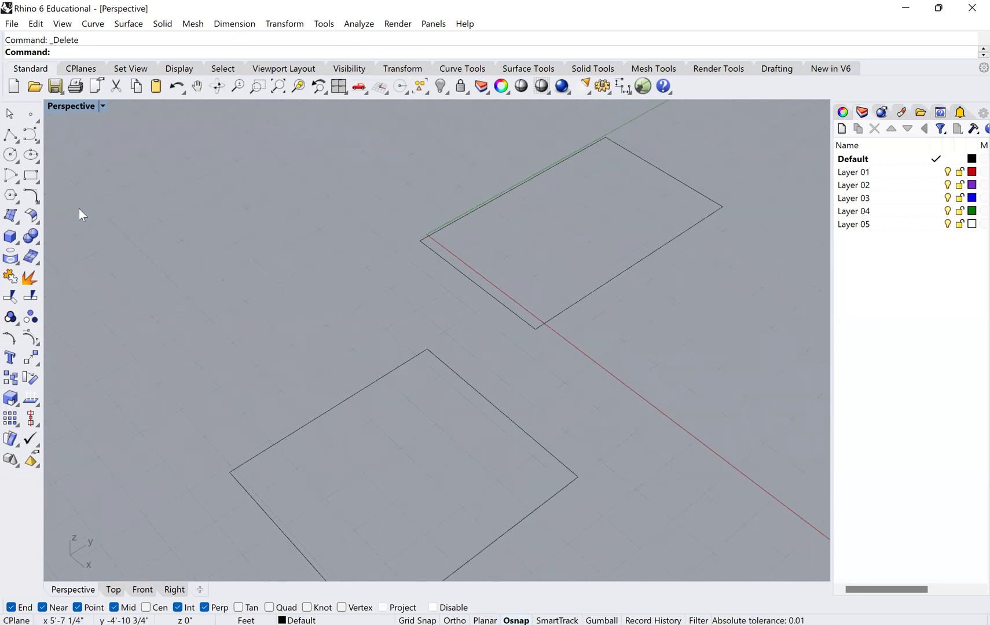
Step: Draw a polyline snapped from the rear rectangle's corner to the front rectangle's corner
left_click(12, 138)
scroll(530, 339, "up", 2)
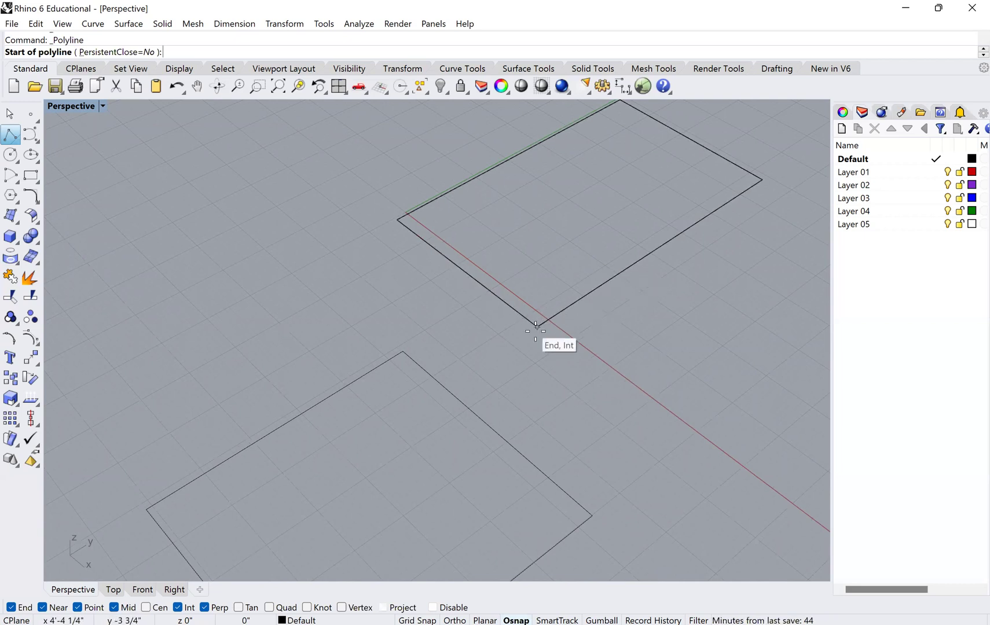
scroll(537, 325, "up", 3)
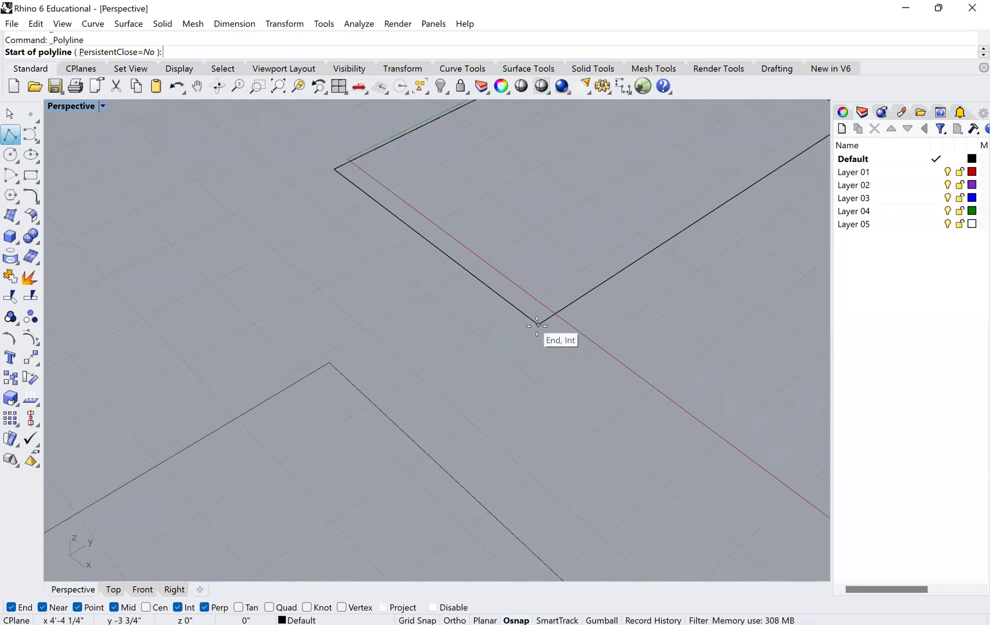
left_click(537, 325)
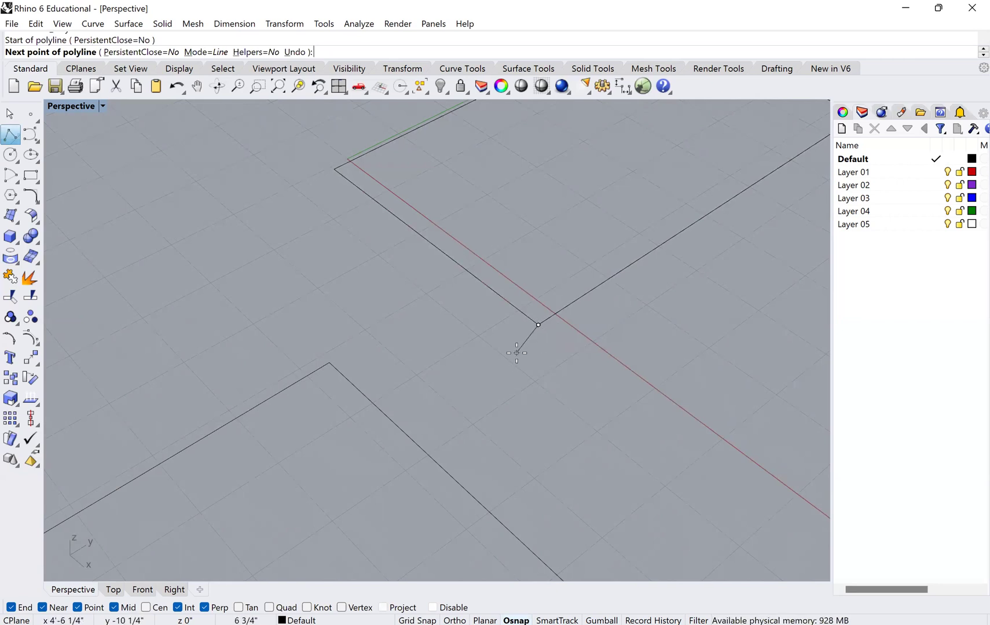
left_click(329, 363)
scroll(408, 379, "down", 3)
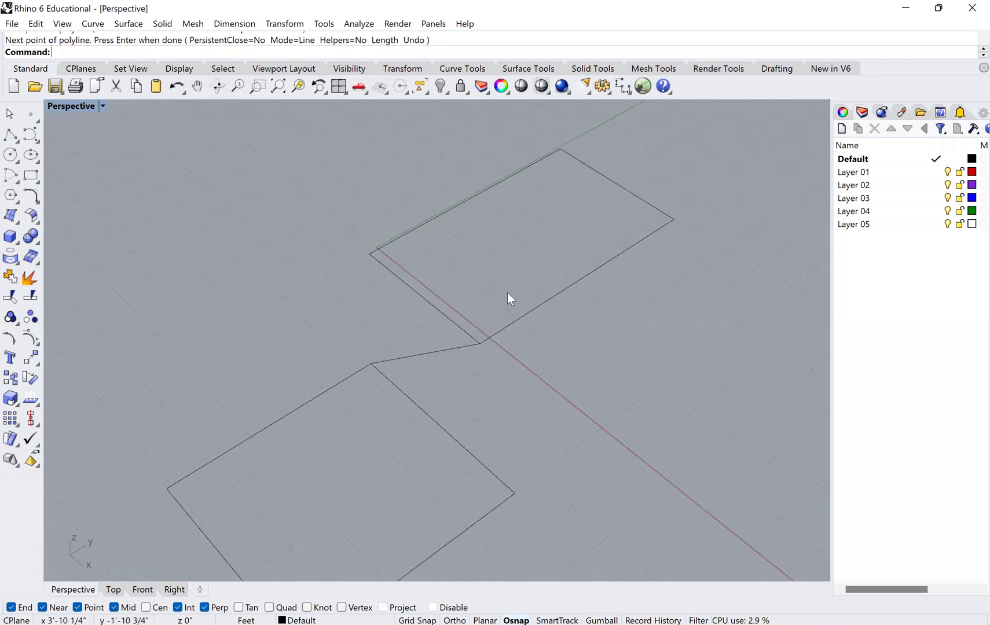
scroll(534, 311, "down", 1)
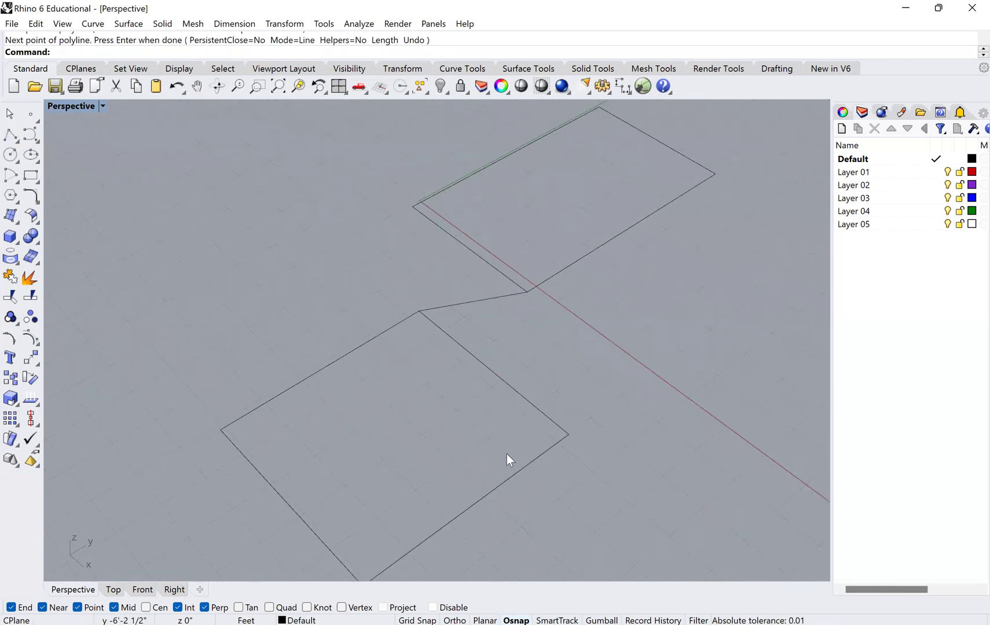
scroll(469, 309, "up", 2)
right_click_drag(380, 312, 435, 298)
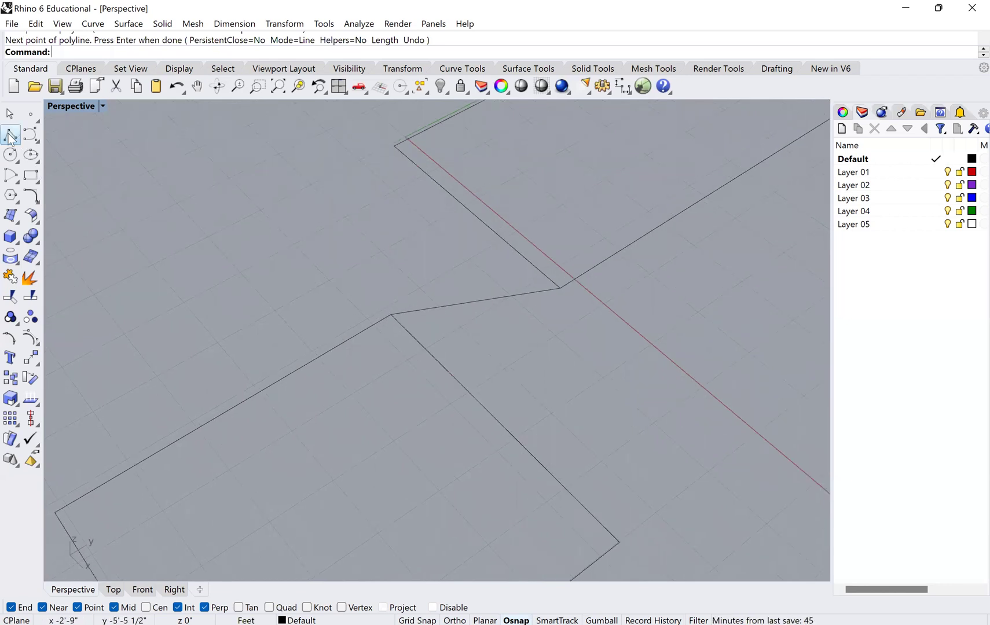
Step: Draw a short polyline from a Near point on the upper rectangle's edge, Perp to the connecting line
key("Return")
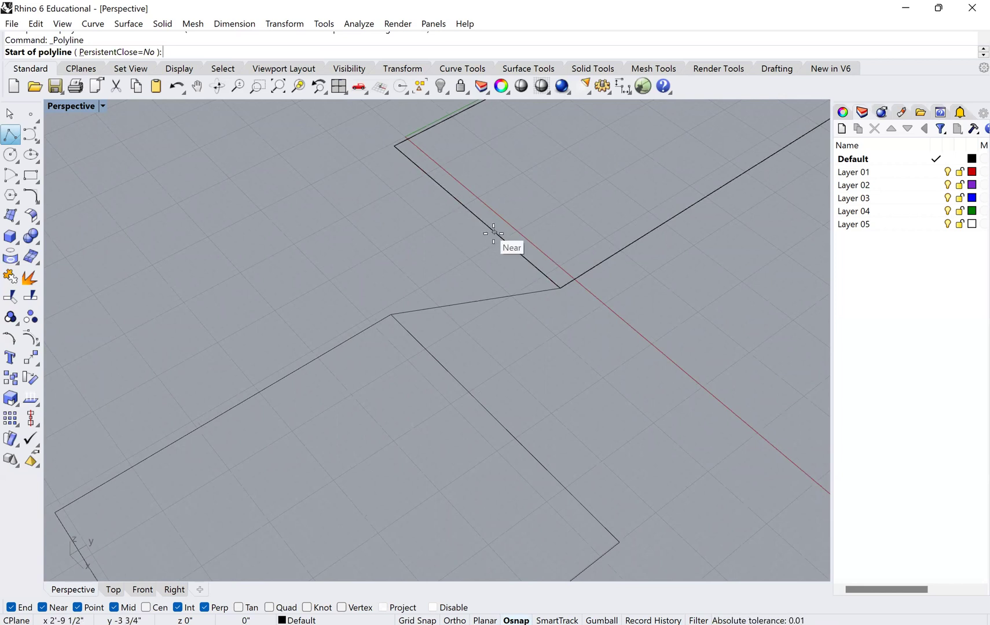
left_click(494, 233)
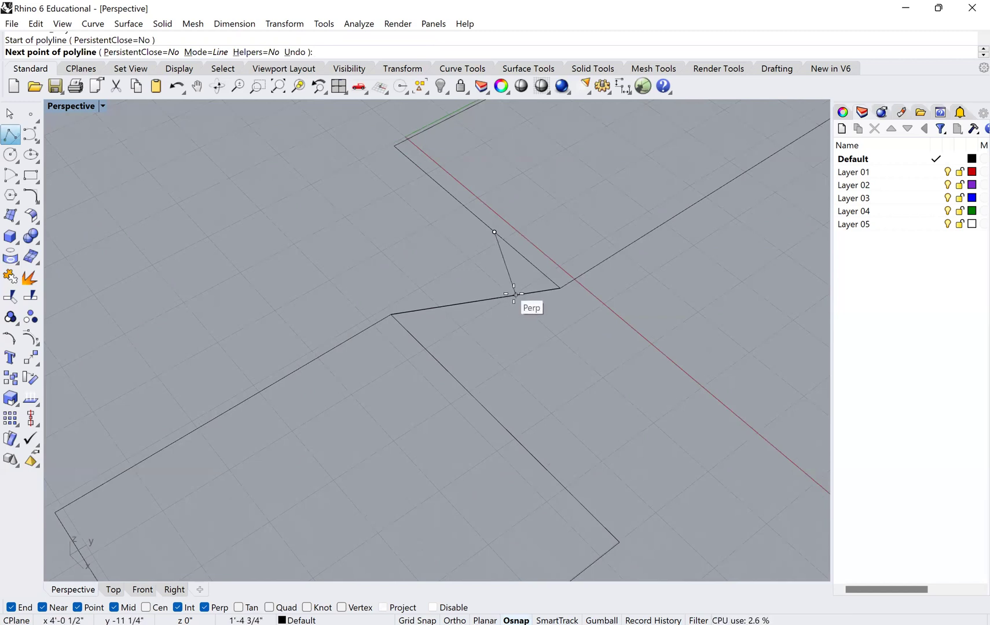
scroll(515, 295, "up", 1)
scroll(516, 295, "up", 1)
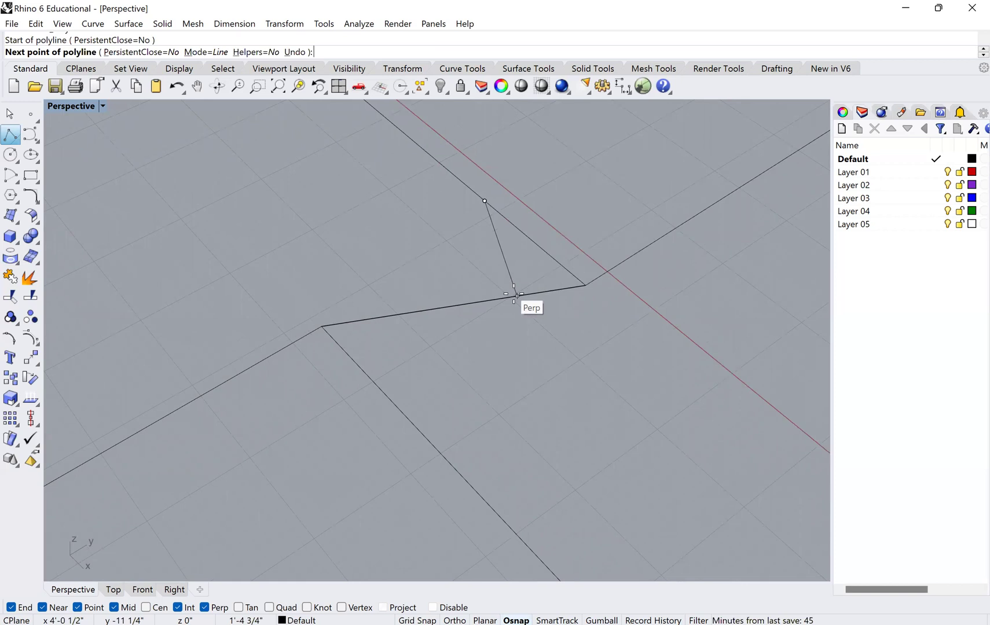
left_click(517, 295)
key("Return")
scroll(394, 250, "down", 2)
scroll(447, 355, "down", 1)
right_click_drag(477, 400, 472, 428)
right_click_drag(452, 380, 430, 394, "shift")
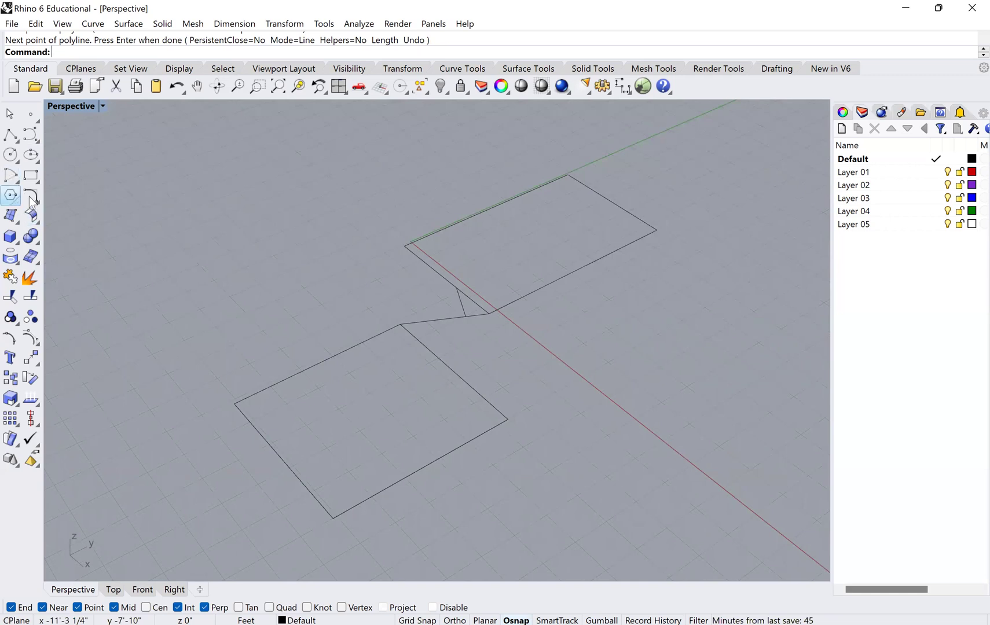
Step: Draw an eight-corner zigzag polyline left of the rectangles and close it with C
left_click(323, 305)
left_click(286, 251)
left_click(347, 216)
left_click(335, 160)
left_click(224, 198)
left_click(251, 297)
left_click(188, 331)
left_click(324, 347)
type("c")
key("Return")
Step: Orbit and zoom out to review the zigzag outline beside the rectangles
mouse_move(317, 312)
right_mouse_down()
mouse_move(321, 291)
mouse_move(323, 327)
right_mouse_up()
right_click_drag(411, 296, 419, 330, "shift")
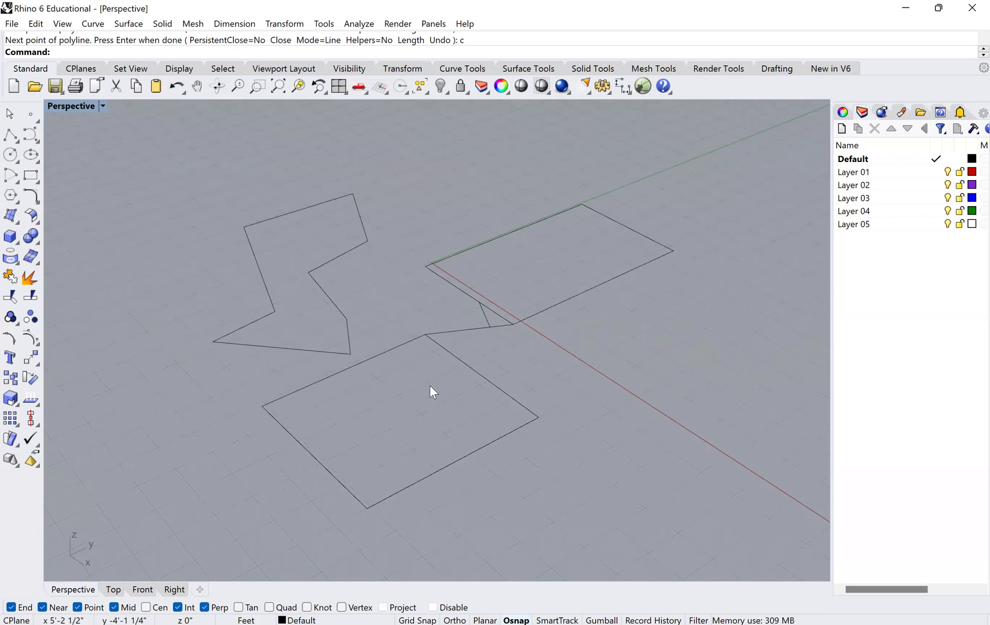
right_click_drag(461, 436, 442, 426)
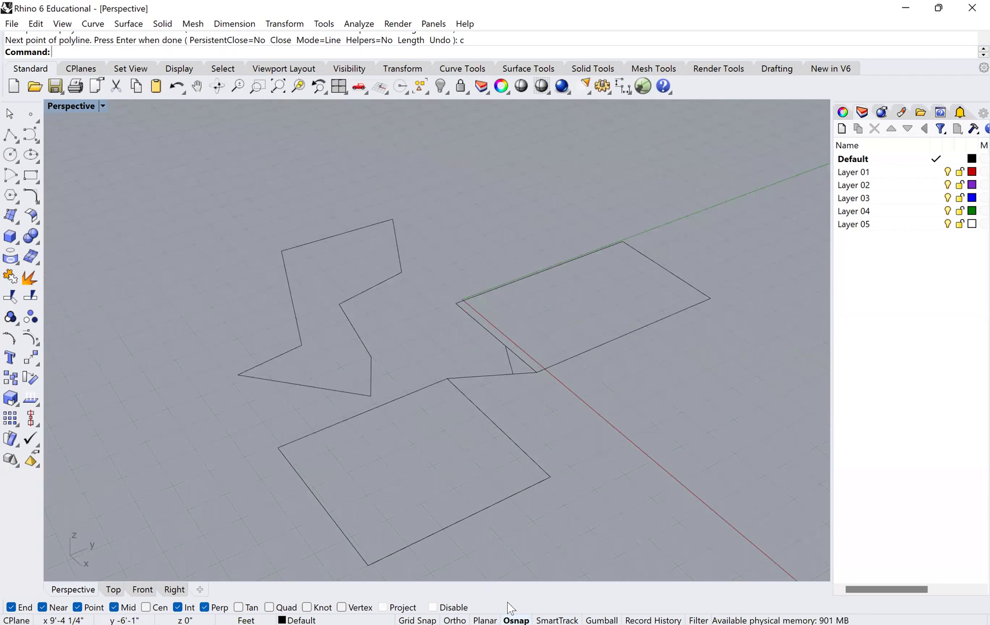
scroll(516, 253, "down", 2)
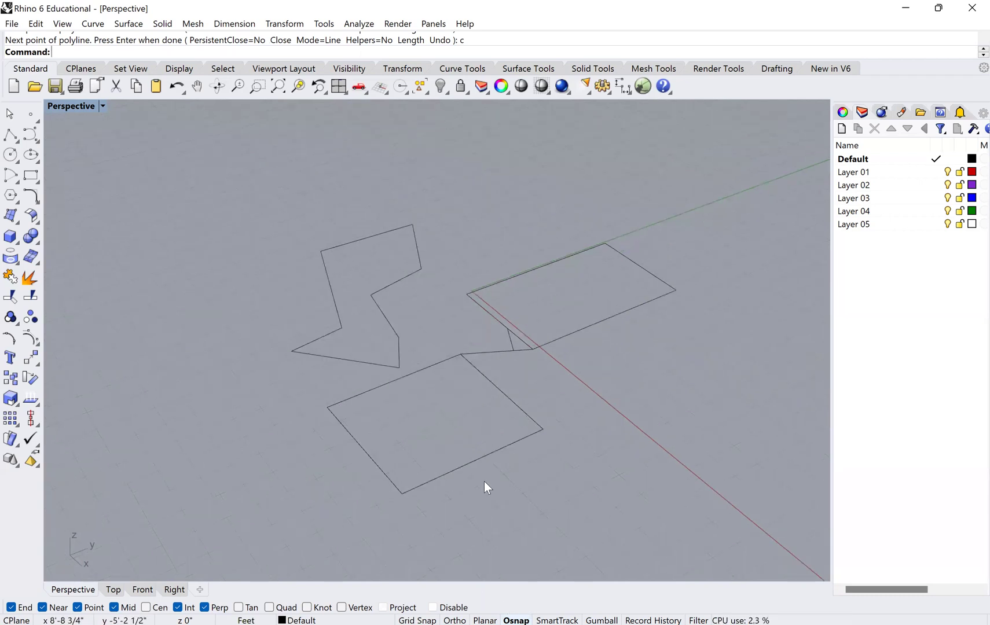
Step: Turn on Grid Snap with F9 and cancel a stray one-point polyline
key("F9")
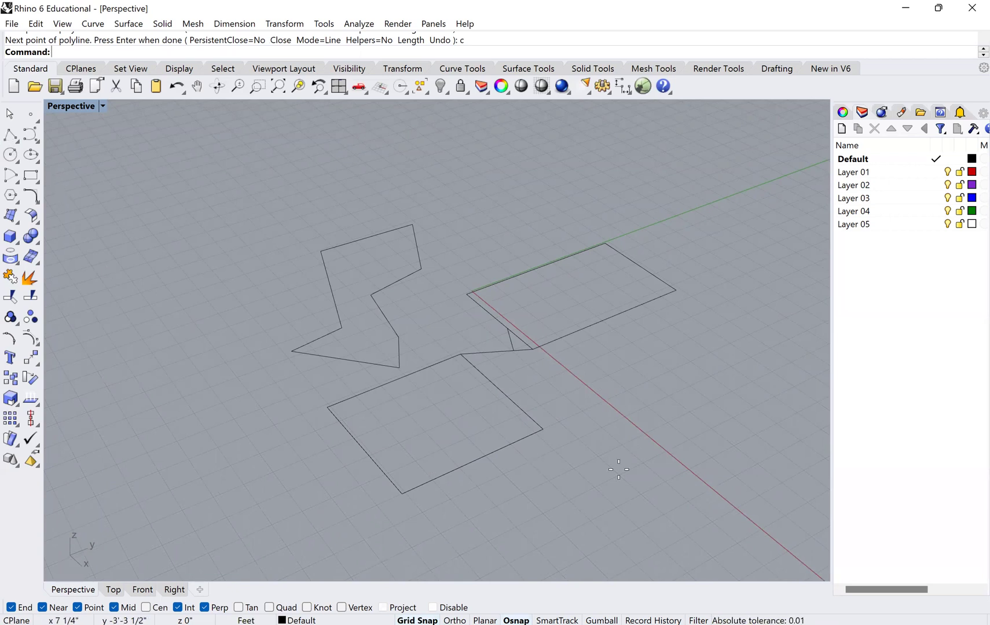
key("Return")
key("Return")
scroll(470, 289, "up", 1)
scroll(483, 279, "up", 3)
left_click(396, 322)
scroll(398, 329, "up", 3)
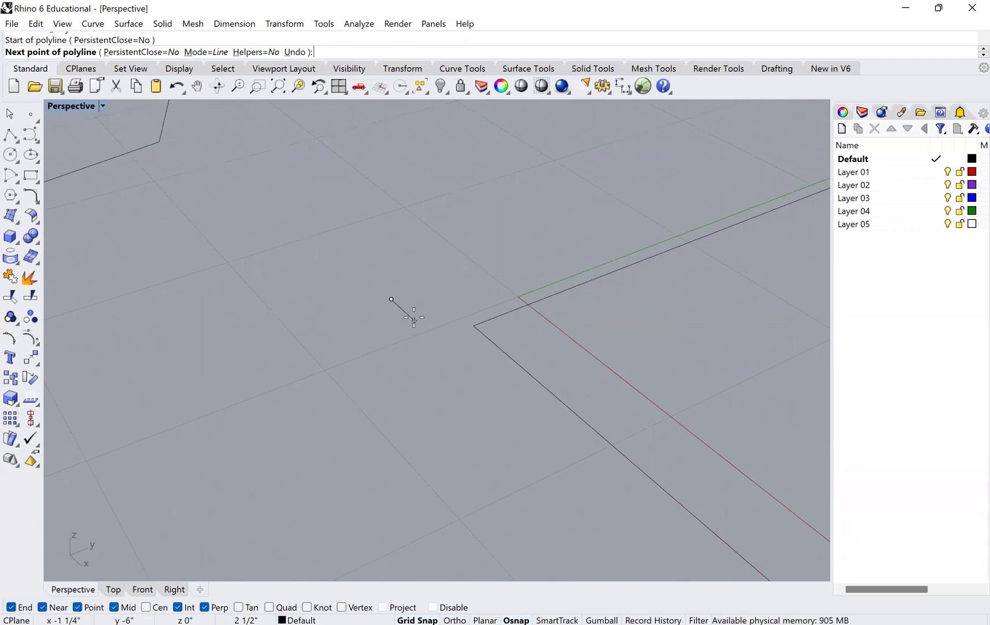
key("Escape")
Step: Draw a small closed notched polyline from the origin through grid points
key("Return")
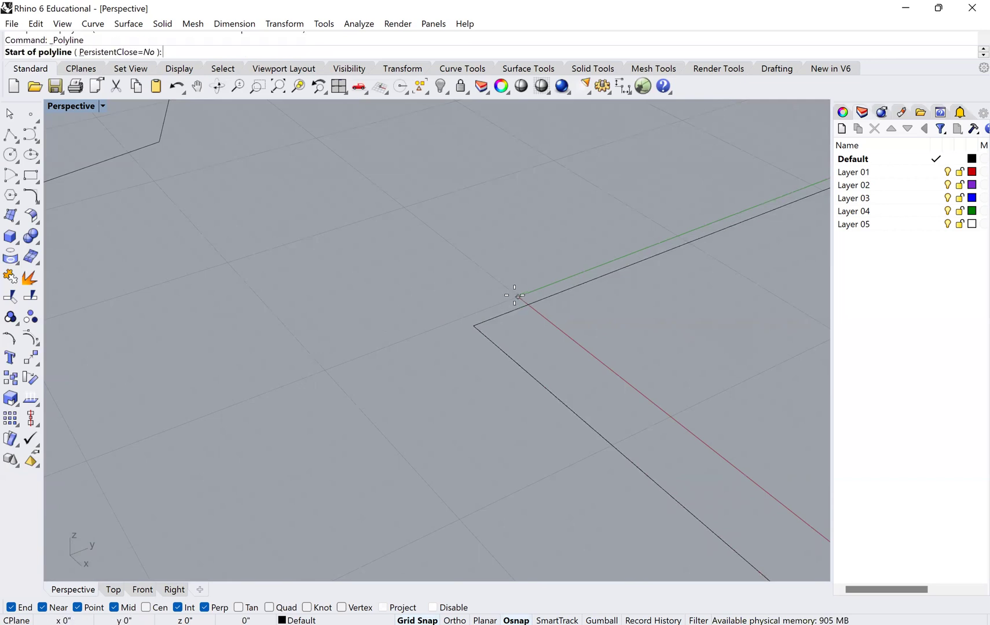
left_click(518, 296)
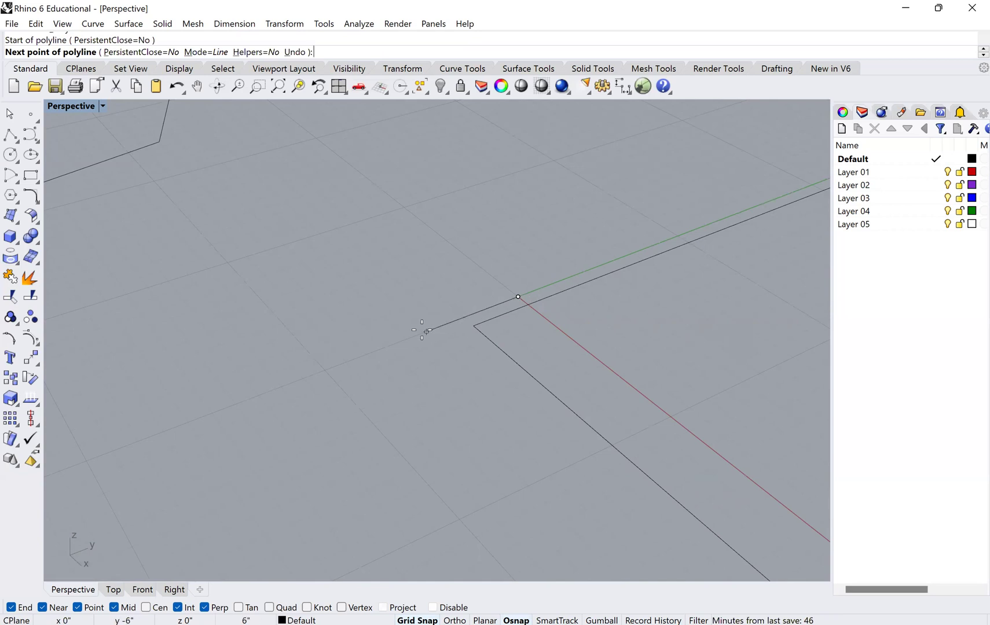
left_click(407, 339)
left_click(340, 276)
left_click(412, 252)
left_click(458, 290)
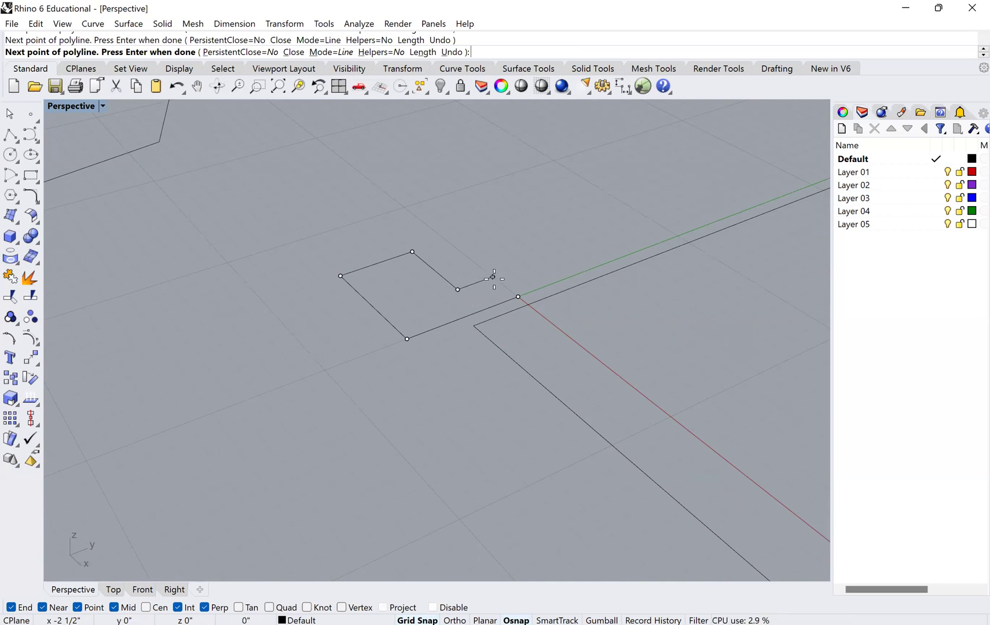
key("Return")
right_click_drag(403, 304, 492, 390)
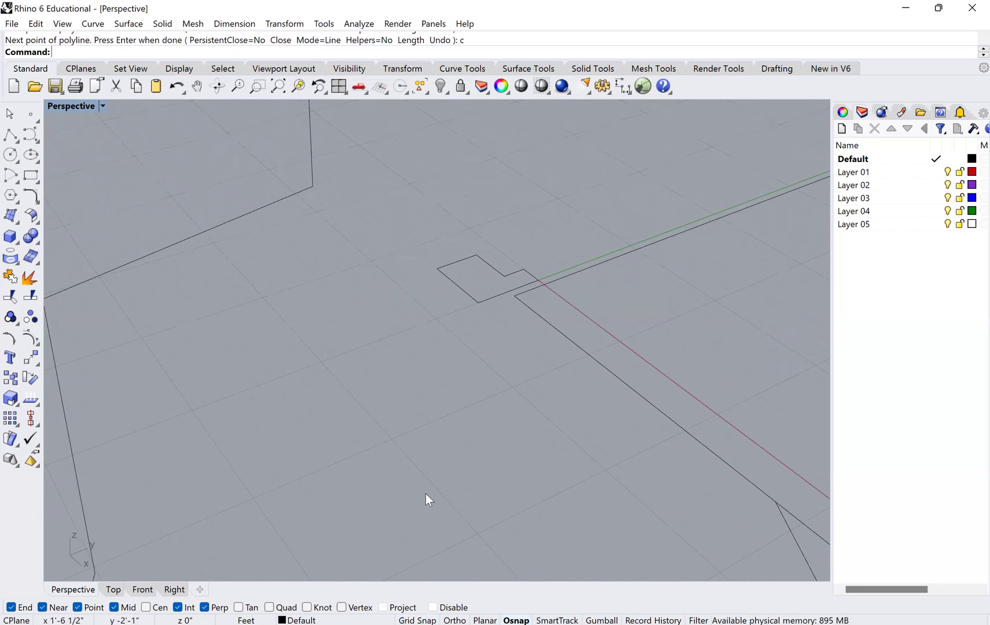
Step: Draw a closed saw-toothed polyline with two peaks inside the large zigzag outline
right_click_drag(425, 495, 89, 292)
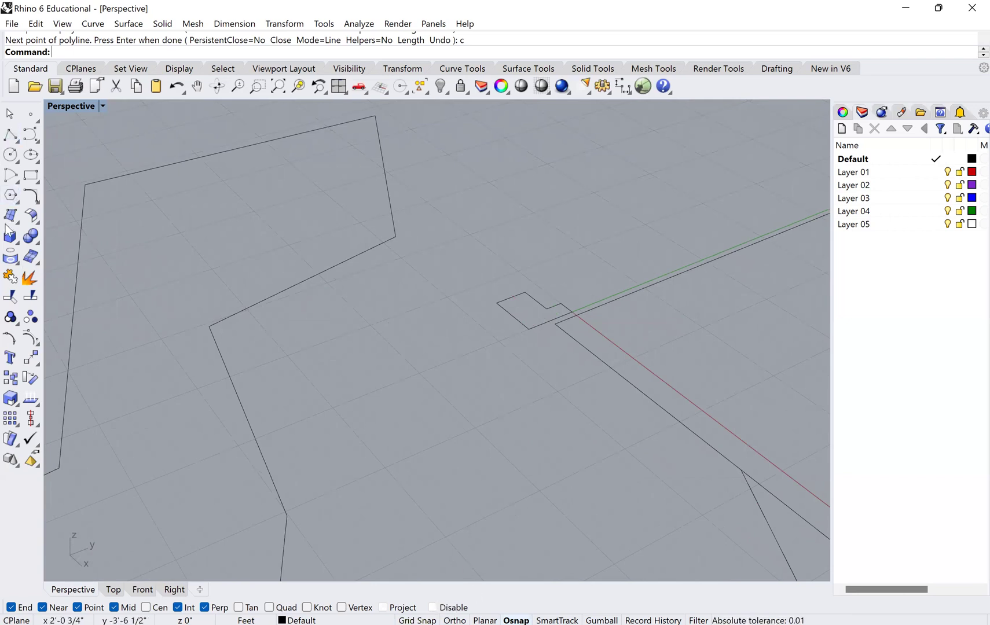
left_click(10, 134)
left_click(503, 394)
left_click(560, 472)
left_click(438, 516)
left_click(363, 419)
left_click(419, 375)
left_click(457, 427)
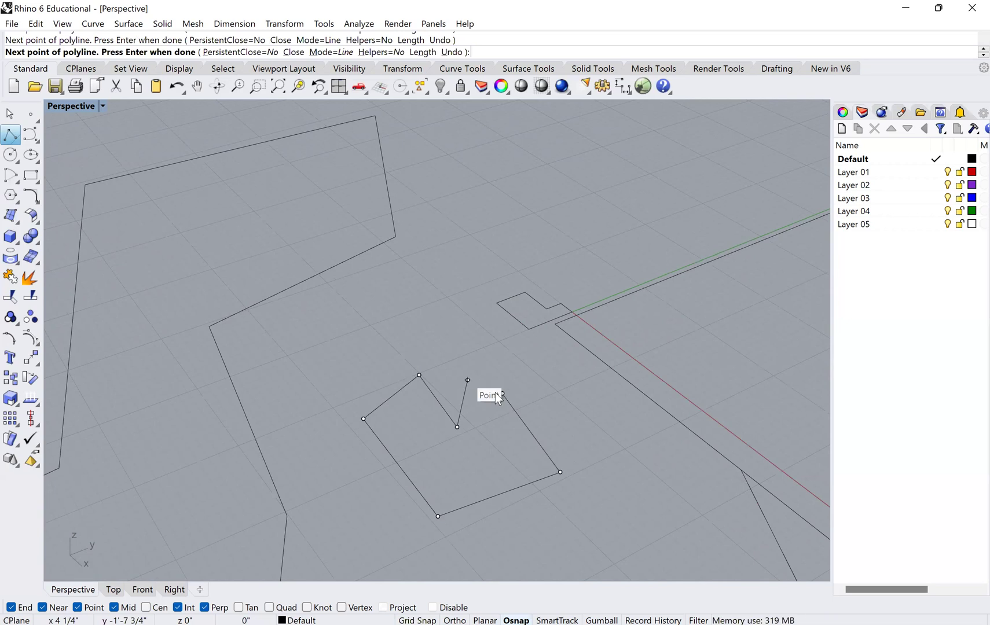
left_click(468, 381)
left_click(489, 417)
left_click(503, 394)
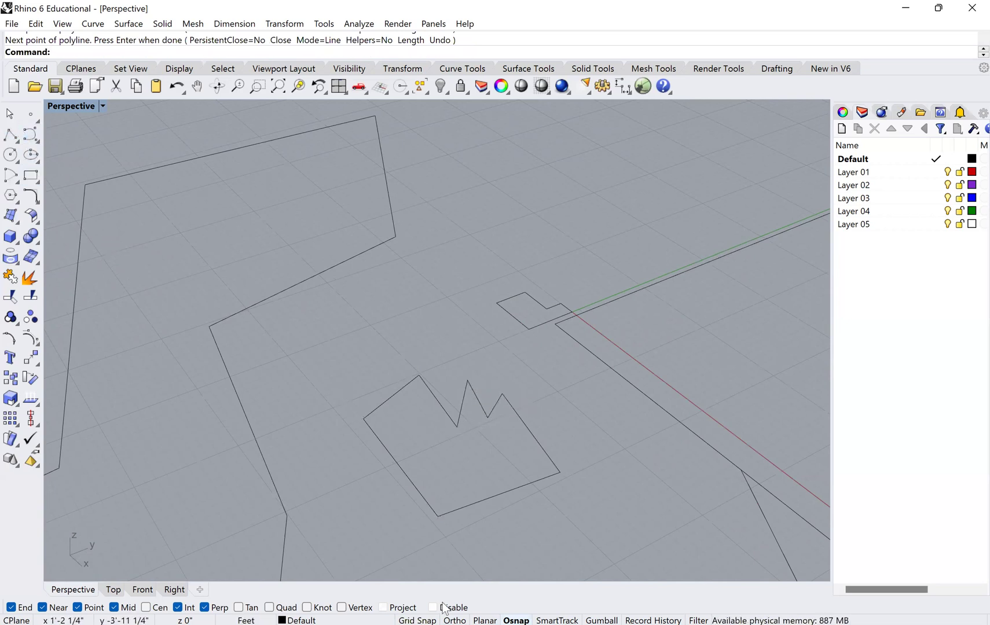
Step: Start the hooked polyline, placing its first corners including a right-angled one
left_click(11, 134)
left_click(410, 310)
left_click(308, 347)
left_click(353, 397)
left_click(306, 416)
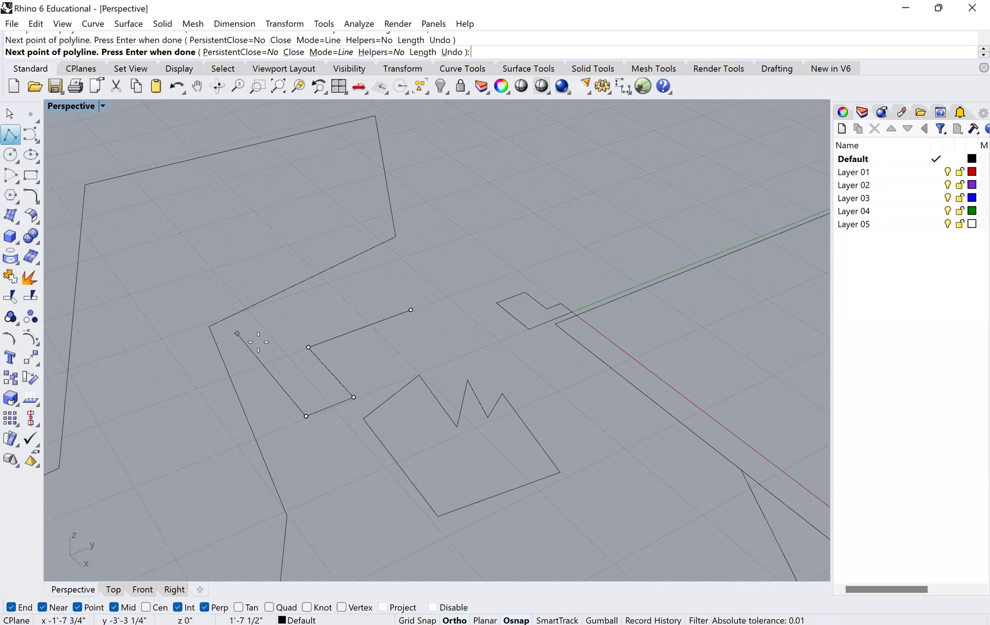
left_click(244, 342)
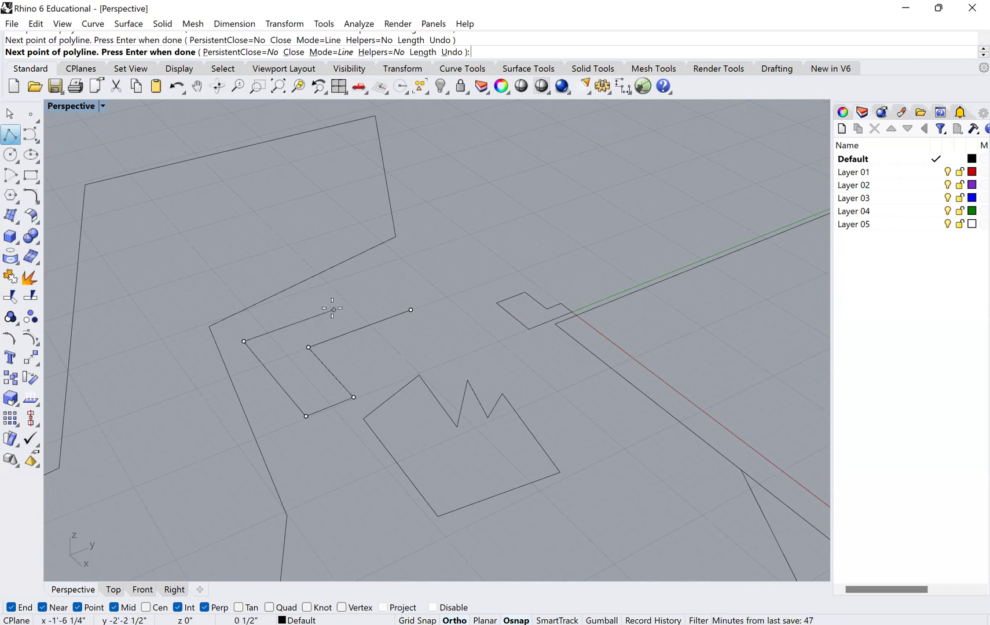
left_click(344, 324)
scroll(344, 323, "up", 2)
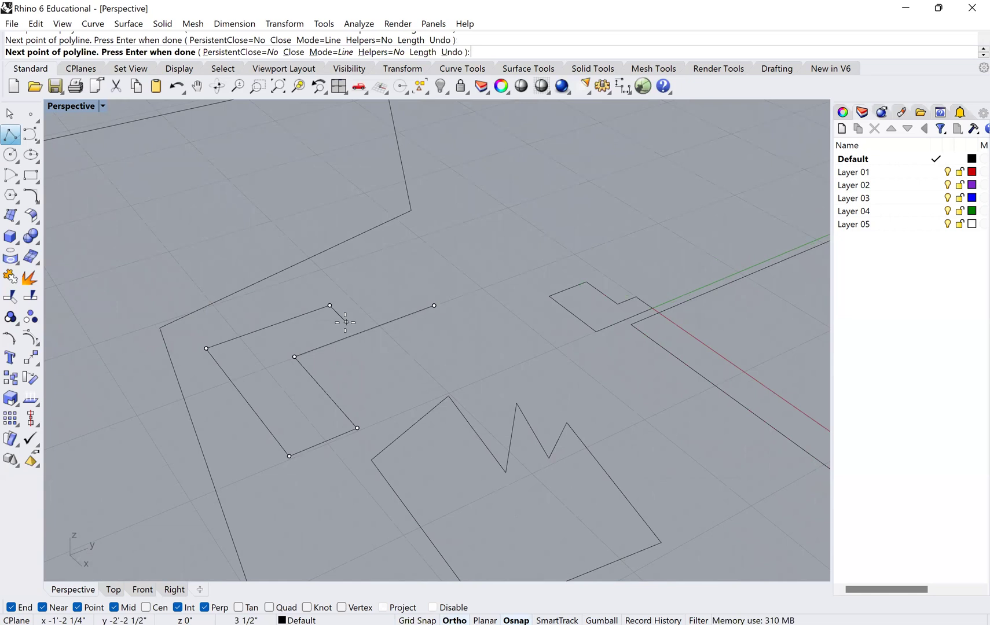
left_click(346, 322)
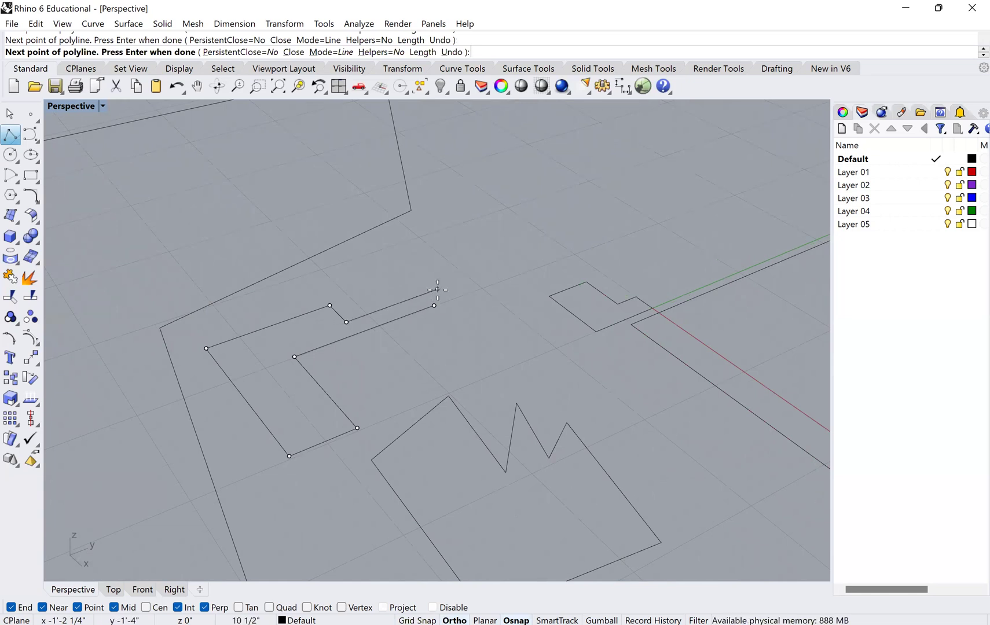
scroll(438, 290, "up", 2)
scroll(438, 290, "up", 1)
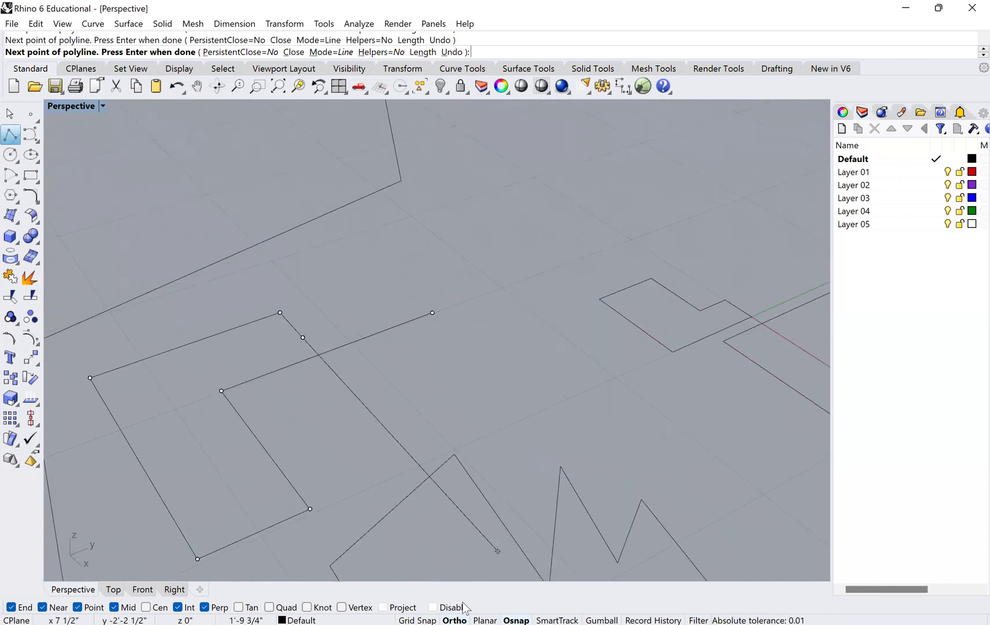
Step: Toggle Ortho off to add the last angled corner, close the hooked shape, and zoom out
left_click(454, 620)
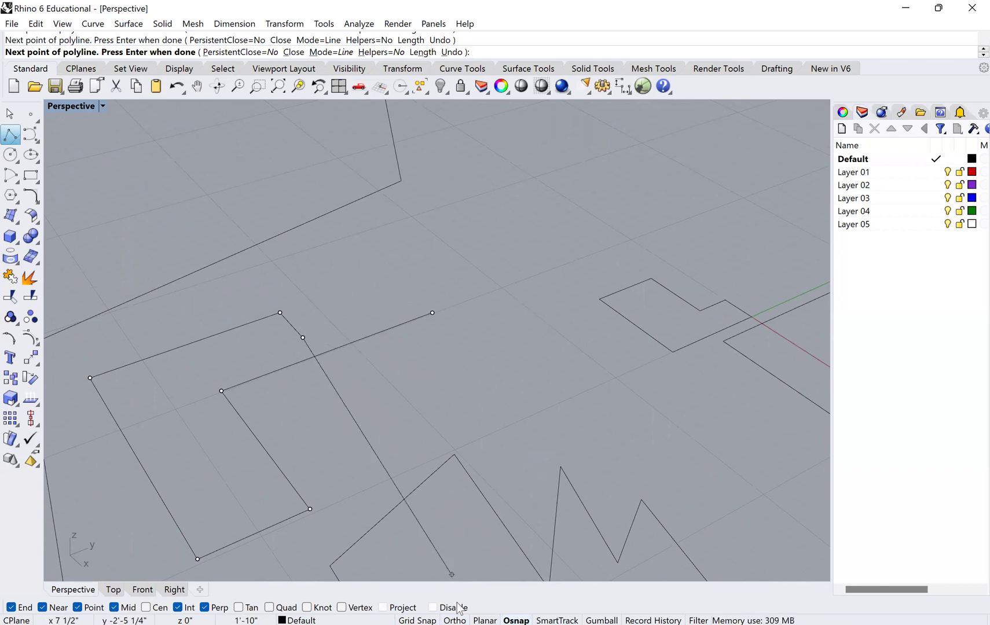
key("F8")
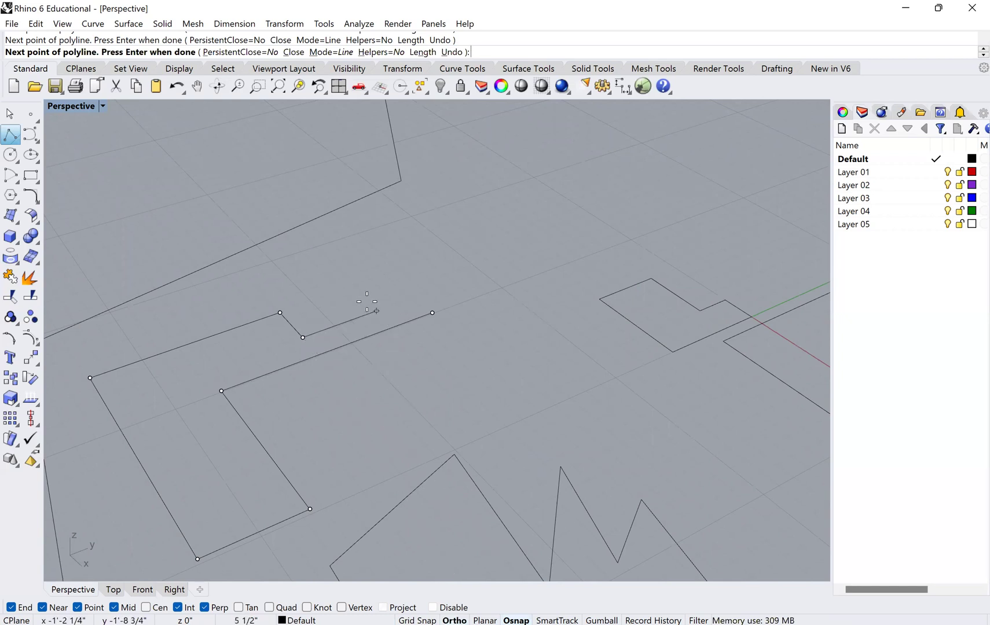
left_click(455, 620)
left_click(383, 277)
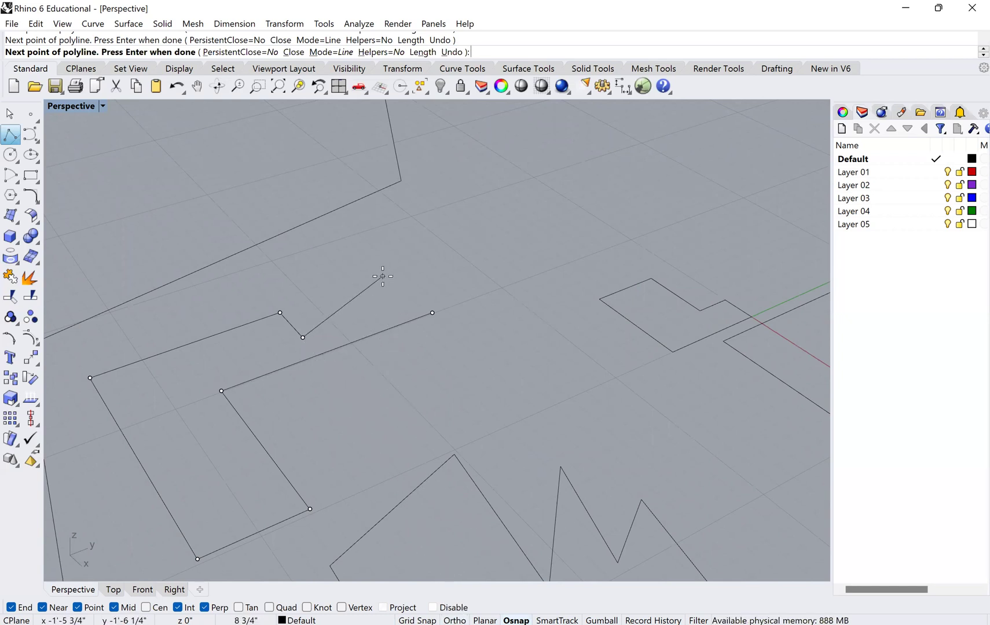
left_click(432, 312)
scroll(396, 375, "down", 1)
scroll(396, 375, "down", 1)
scroll(396, 375, "down", 1)
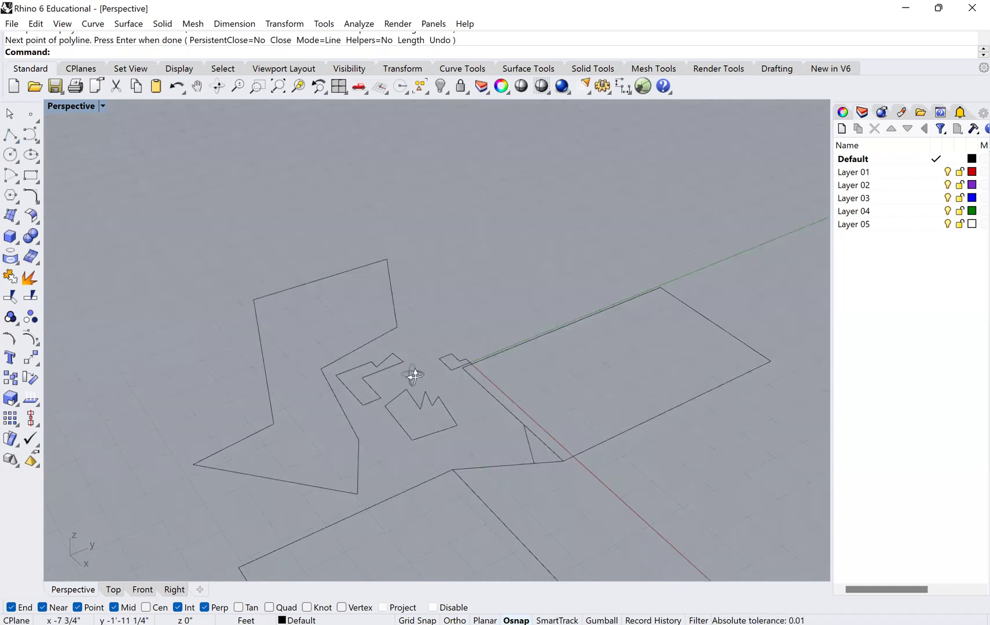
right_click_drag(413, 376, 433, 418)
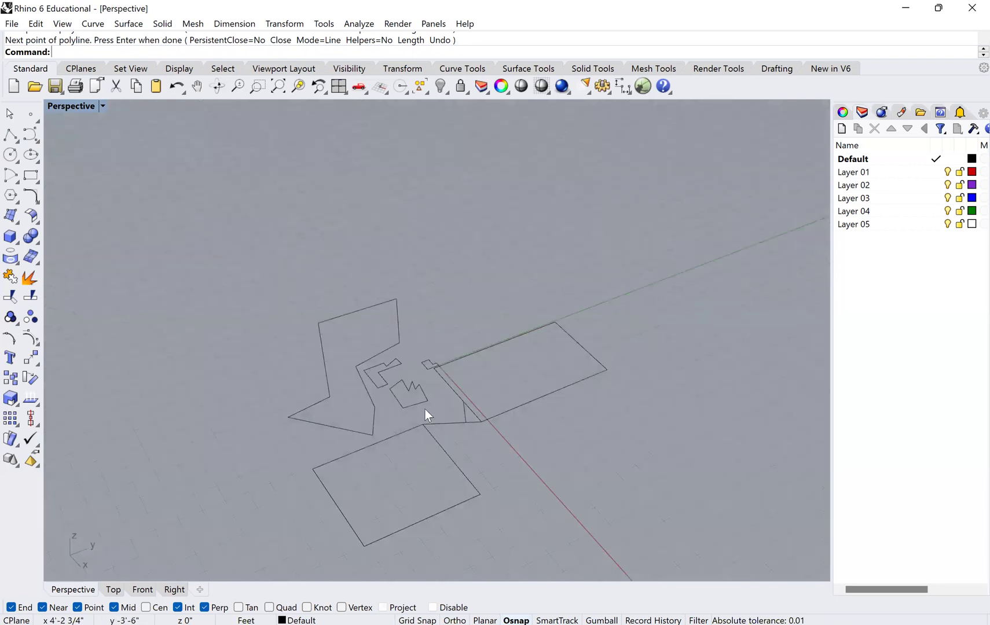